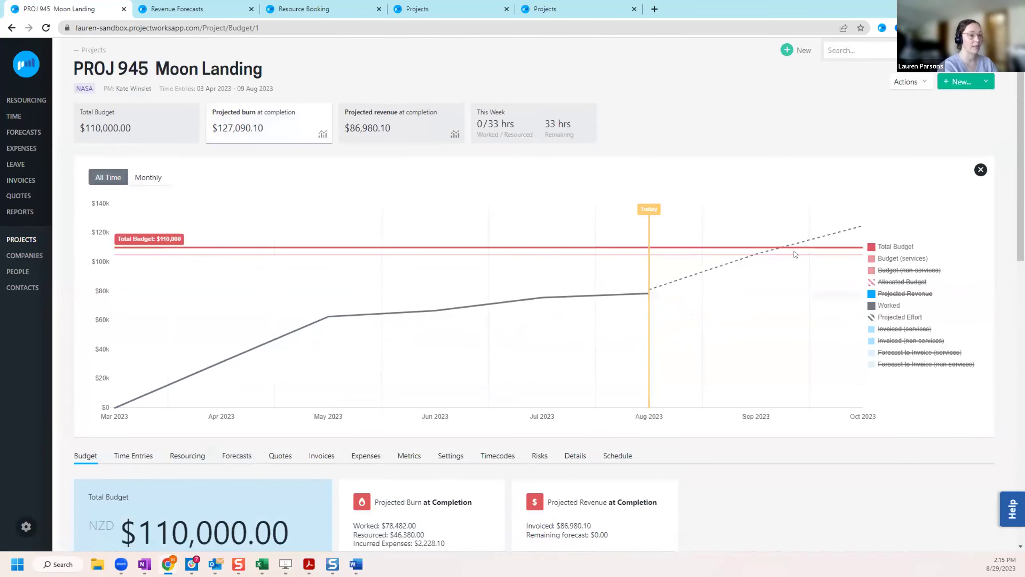
Compare projected revenue and invoiced services with the total budget on the projected burn chart, leaving out Budget (services), and close the chart
left_click(895, 261)
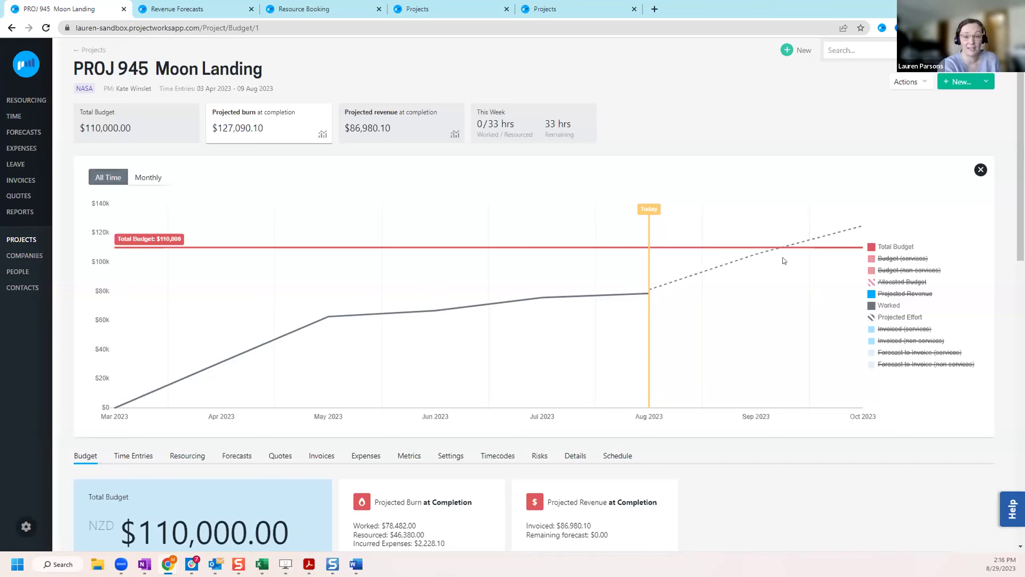
left_click(898, 295)
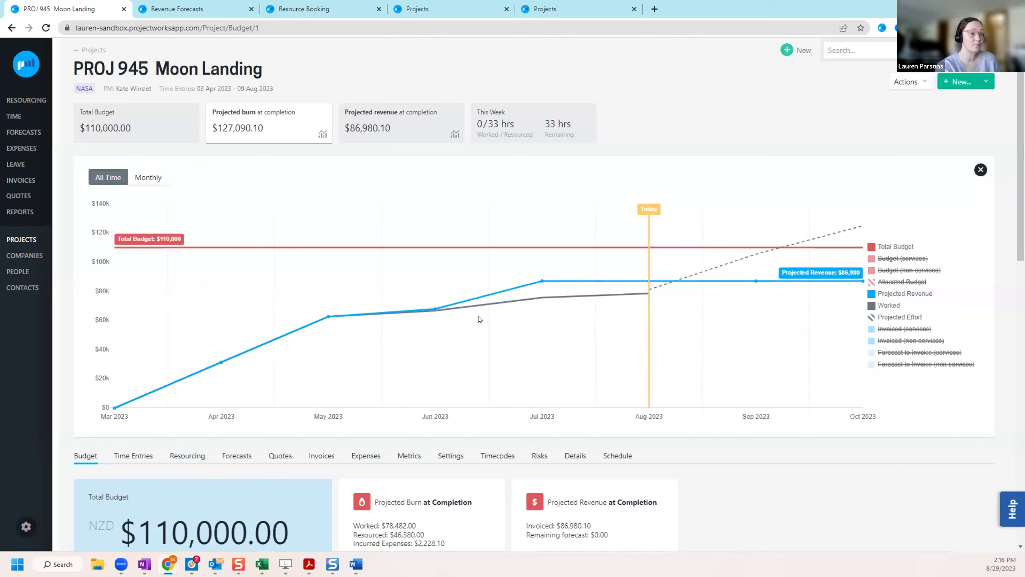
left_click(886, 331)
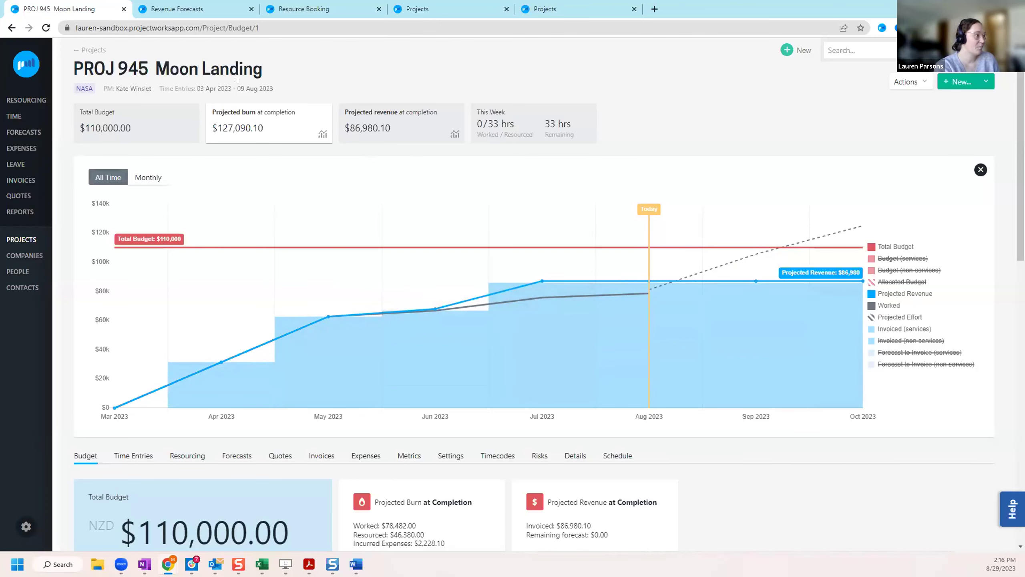
left_click(267, 133)
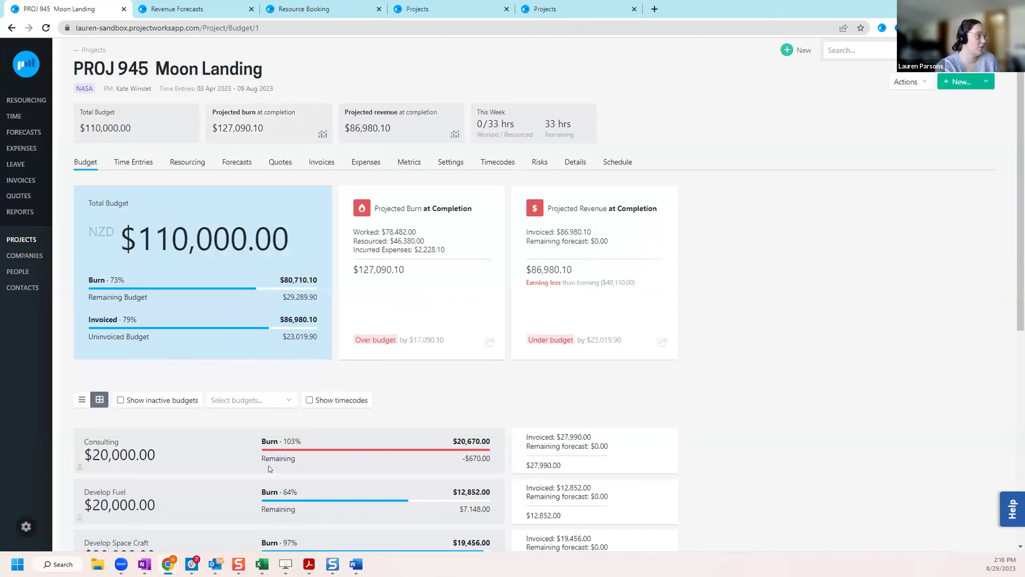
Enter a 10,000 forecast invoice amount for Consulting in Sep 2023 in the Moon Landing project's forecasts
left_click(242, 162)
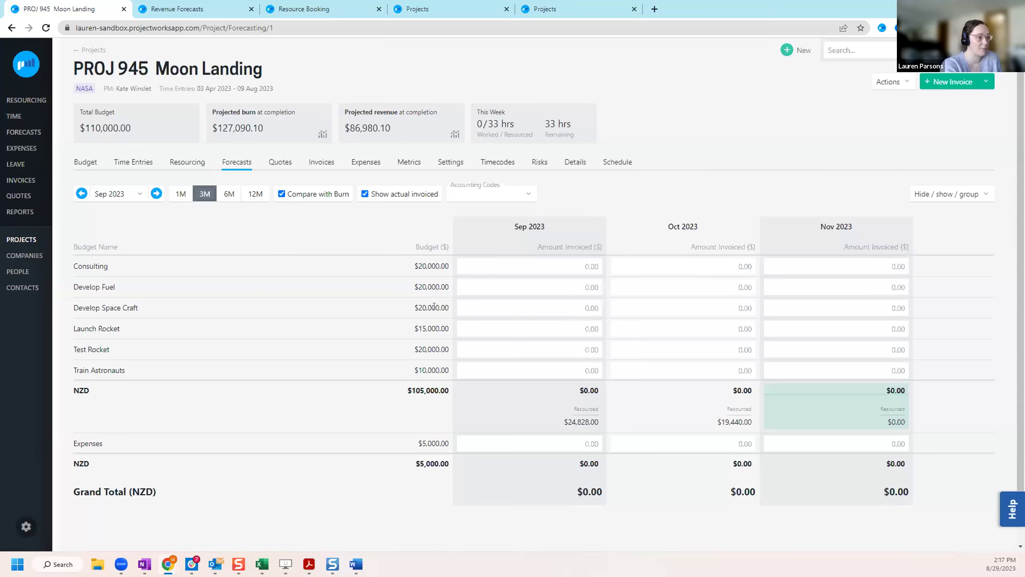
left_click(518, 265)
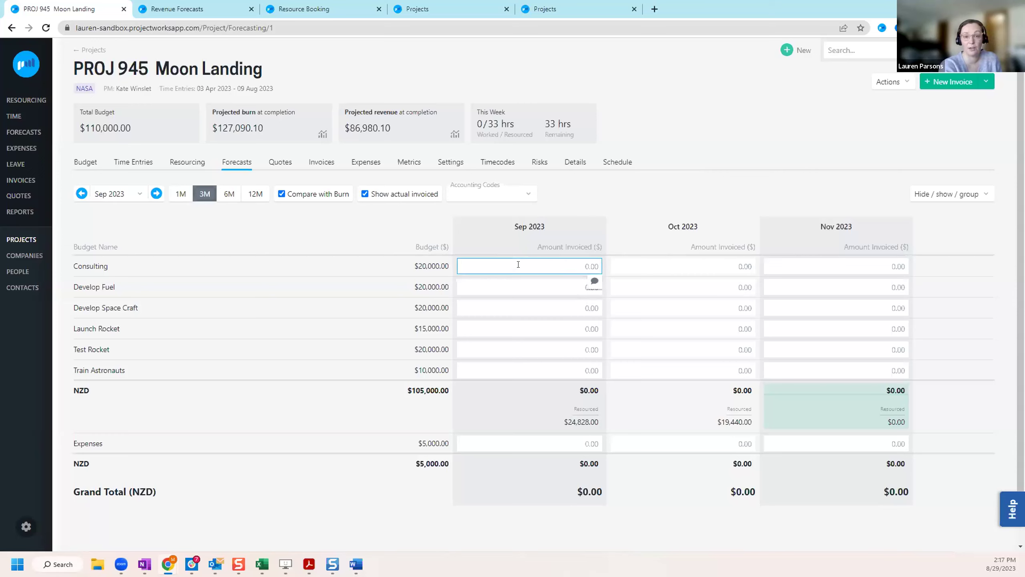
type("10,0")
type("0000")
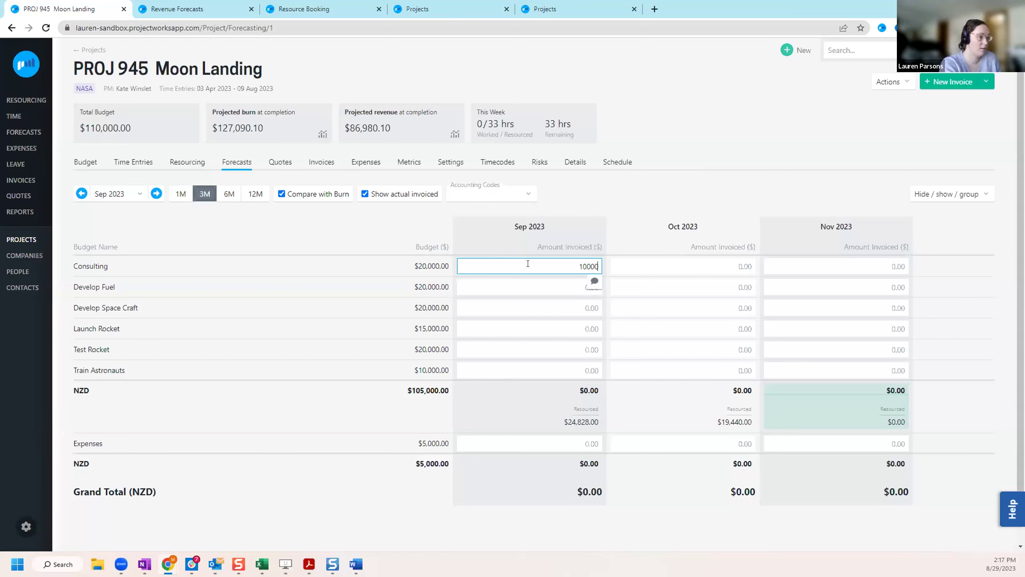
left_click(589, 231)
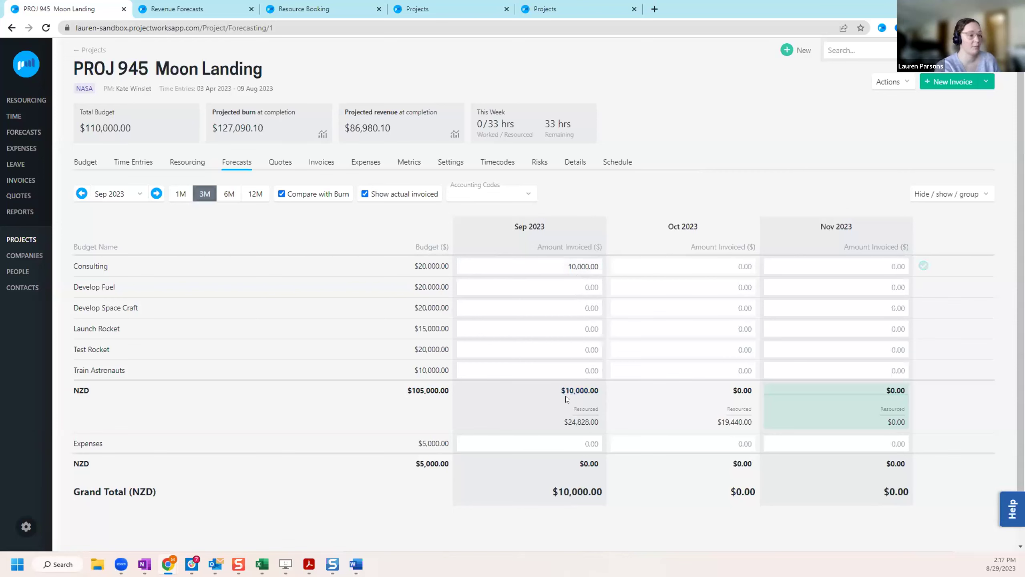
Show the per-month % Complete column in the project's forecast table
left_click(931, 198)
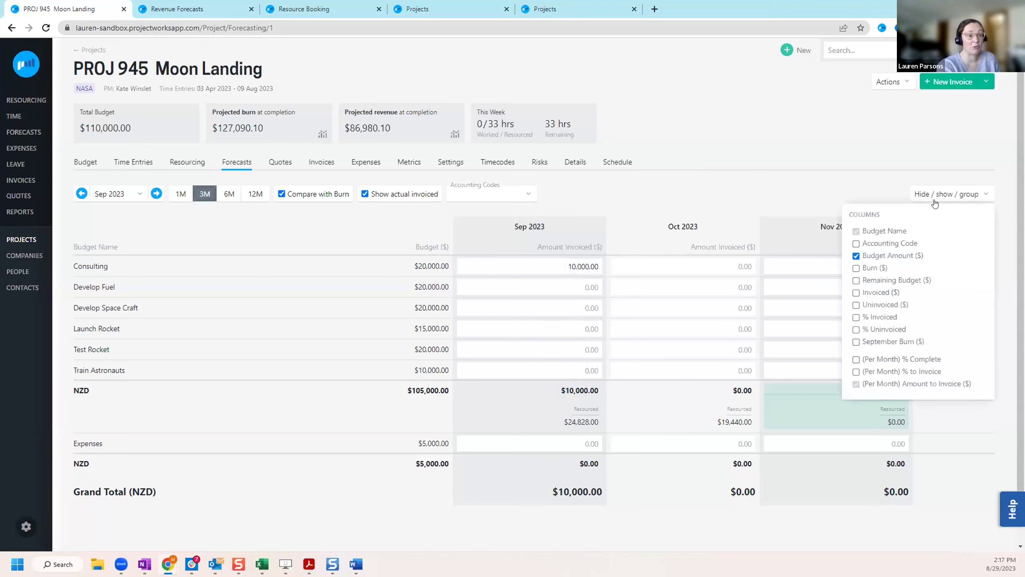
left_click(907, 361)
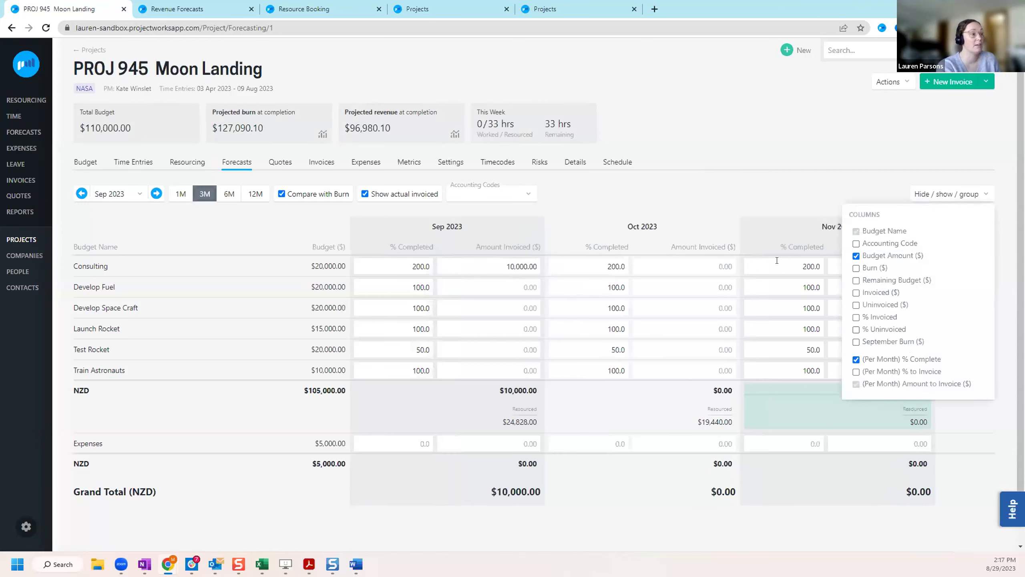
left_click(742, 193)
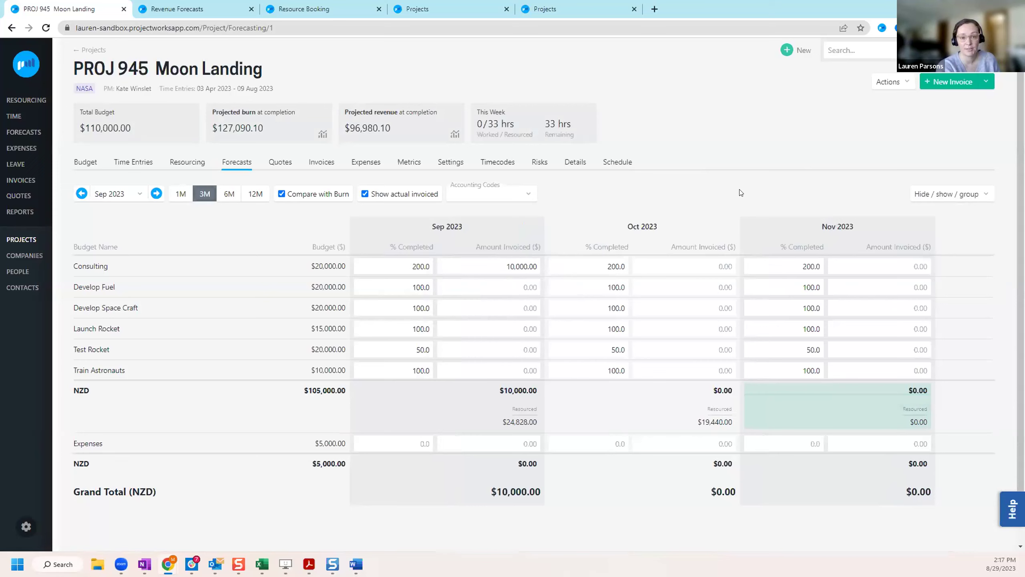
Hide the per-month % Complete column from the forecast table
left_click(951, 195)
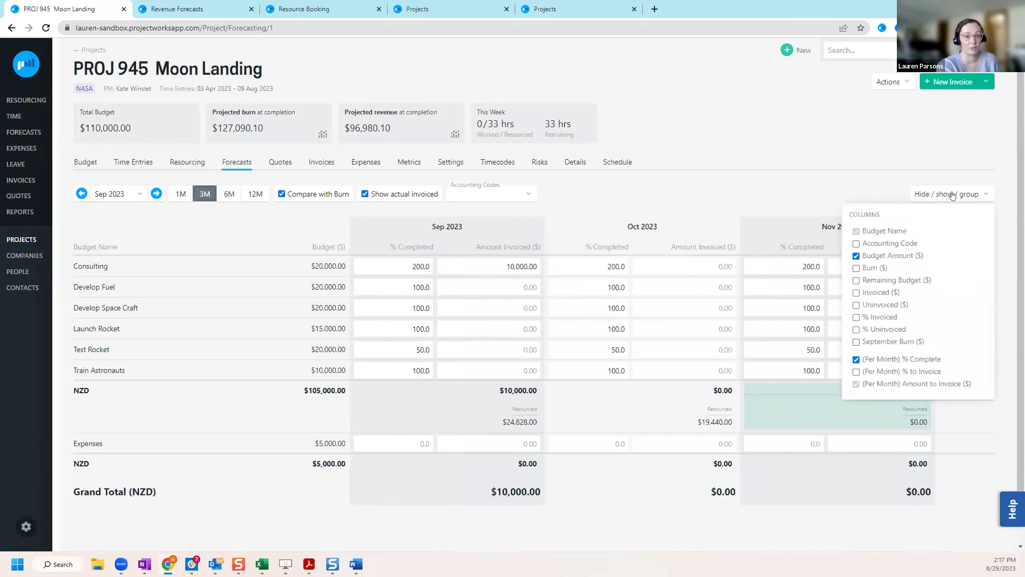
left_click(918, 358)
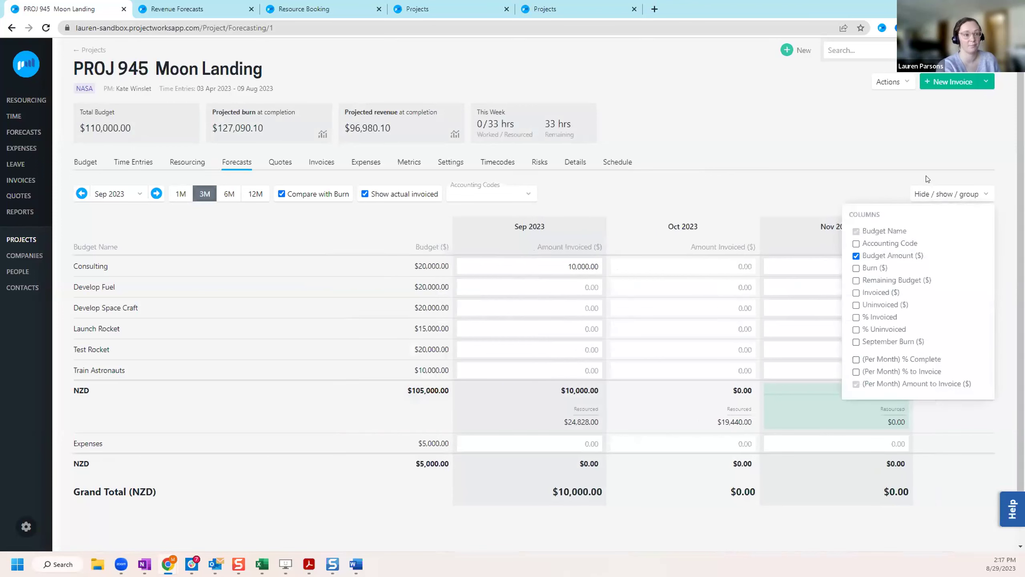
left_click(933, 193)
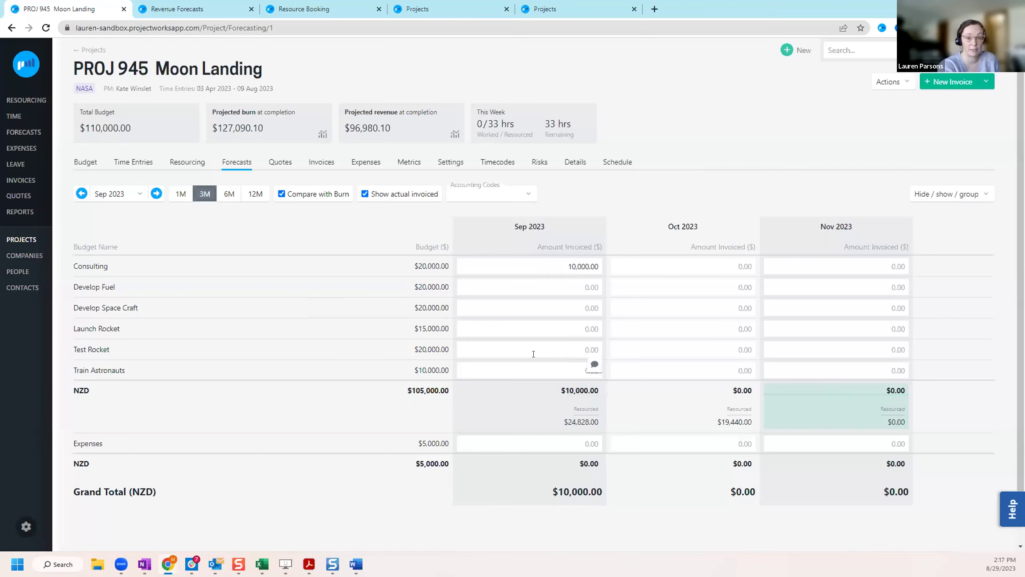
Go to the revenue forecasts for all projects and look through the available project manager filter choices
left_click(194, 6)
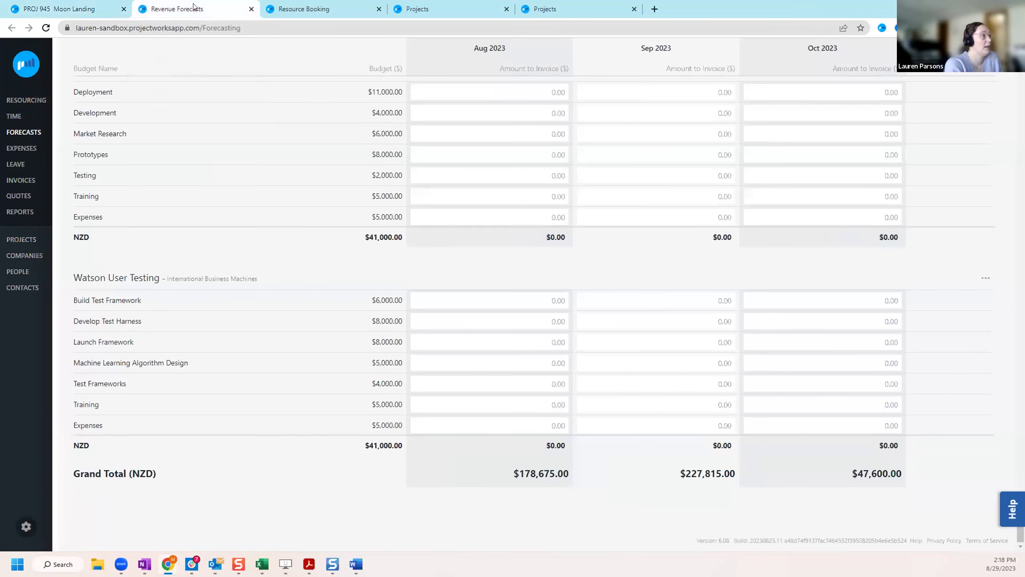
scroll(985, 416, "up", 6)
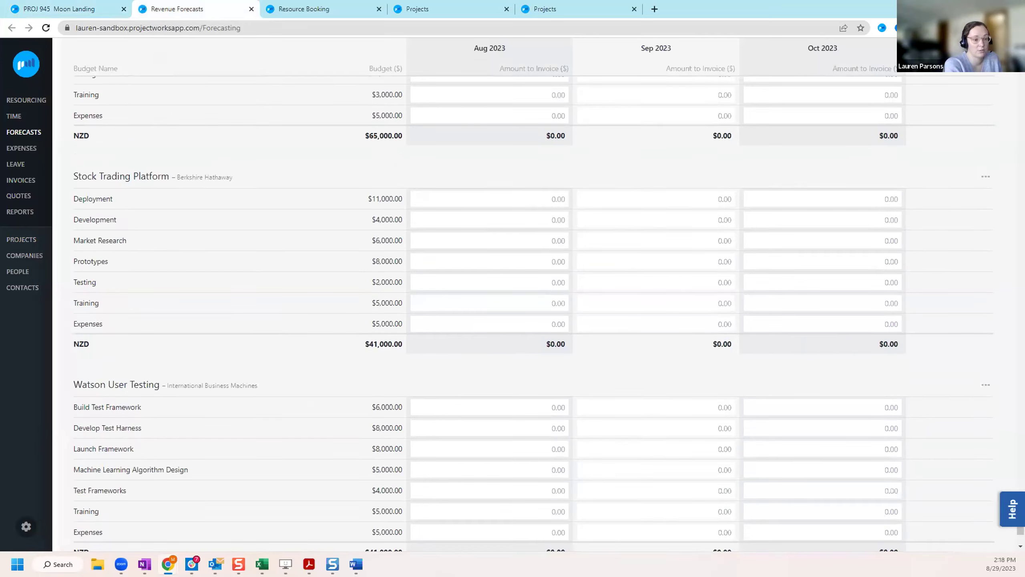
scroll(533, 315, "up", 20)
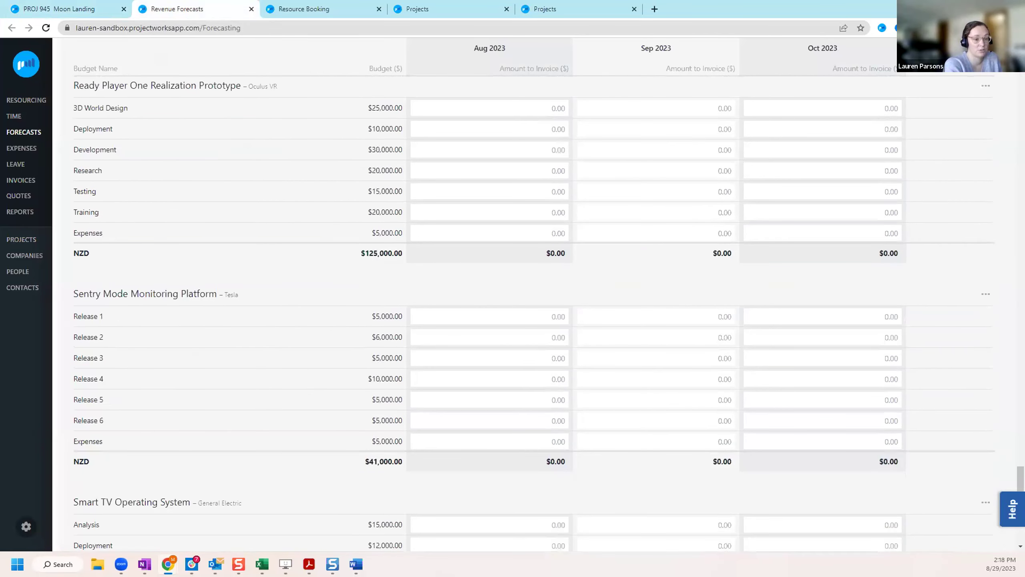
scroll(831, 243, "up", 15)
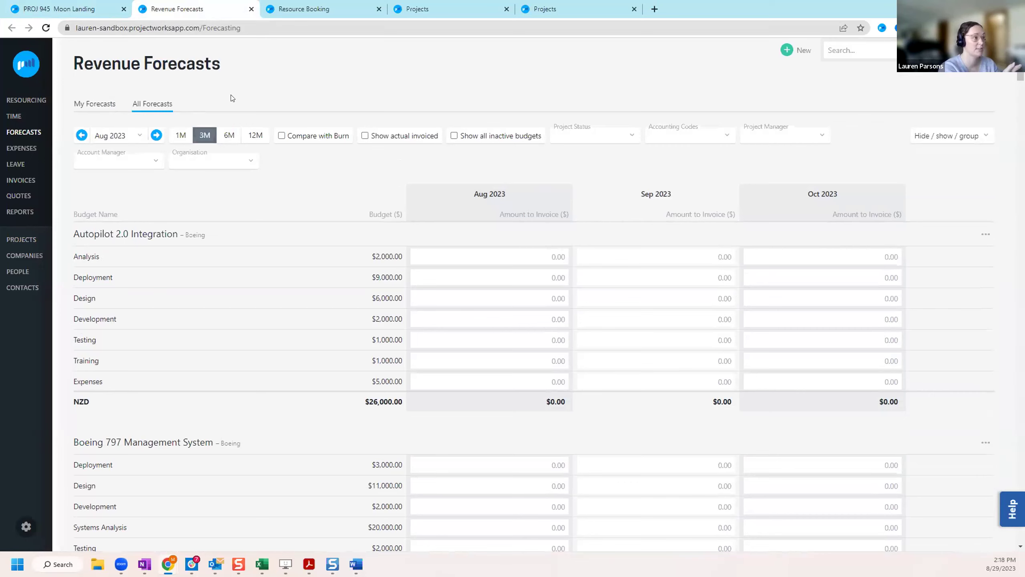
left_click(781, 135)
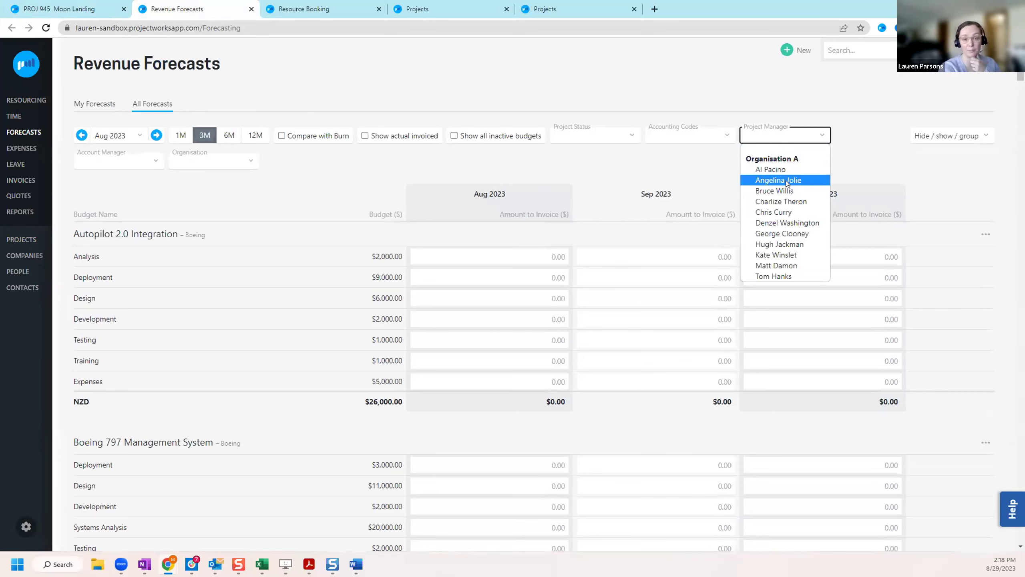
left_click(695, 92)
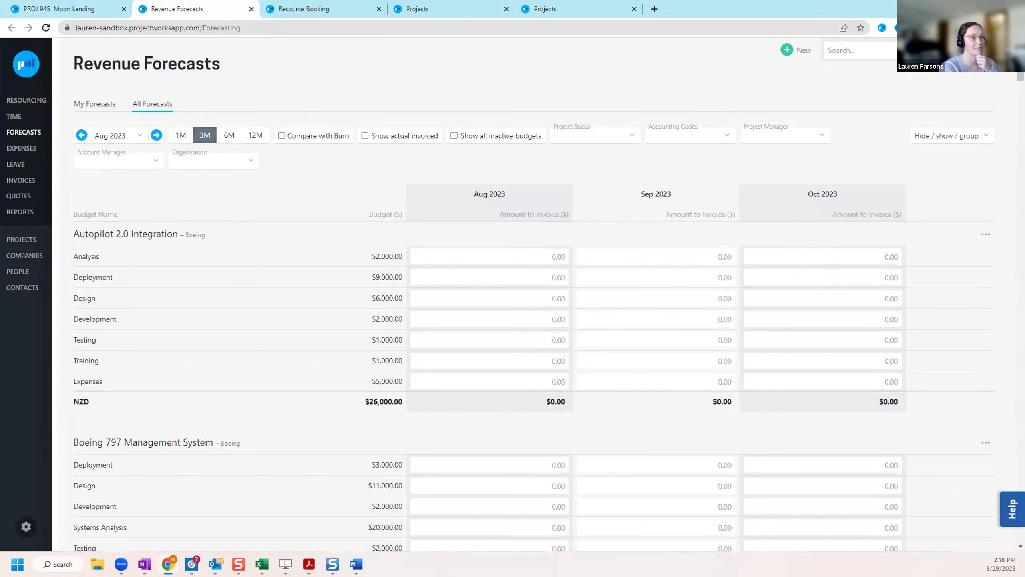
Check the monthly grand totals at the end of the all-projects revenue forecasts
scroll(1005, 157, "down", 20)
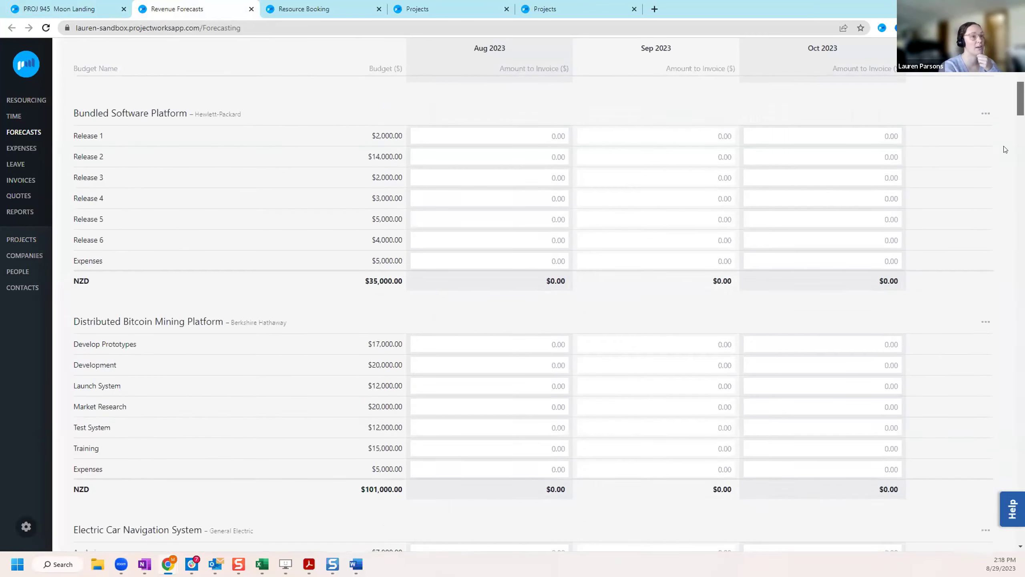
scroll(1005, 158, "down", 20)
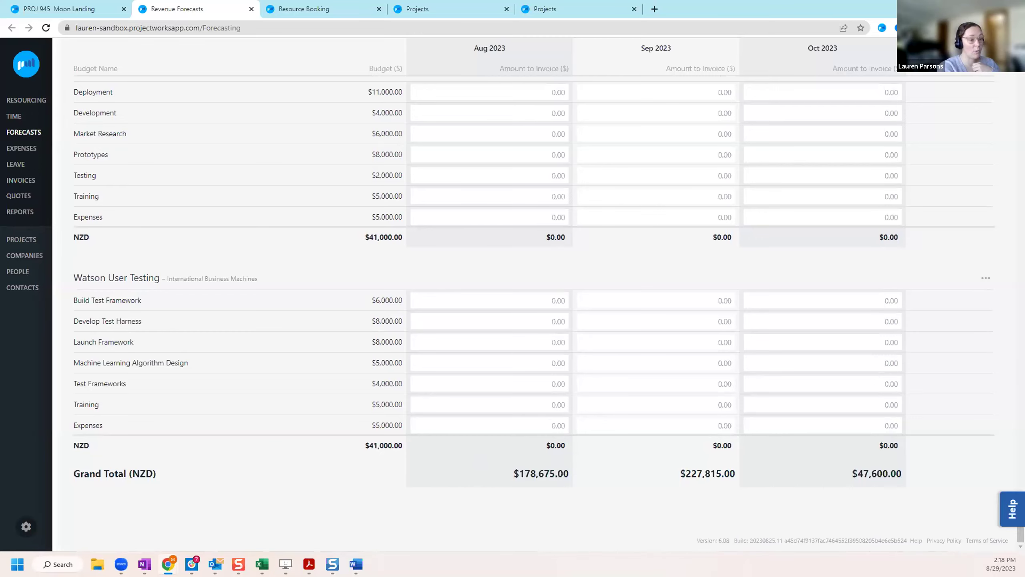
scroll(524, 283, "up", 20)
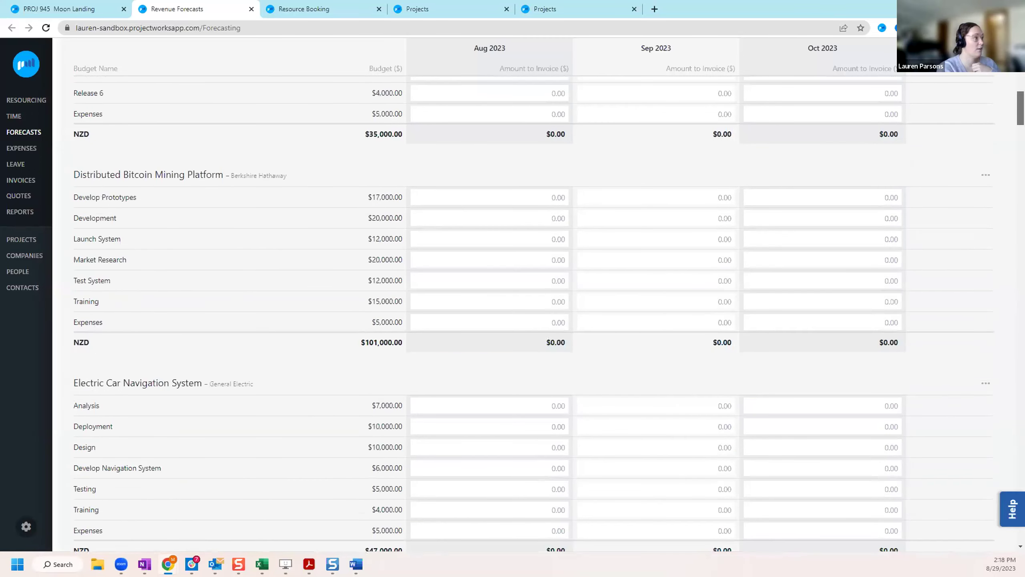
Open the resource bookings by availability and filter them to Organisation A
mouse_move(24, 101)
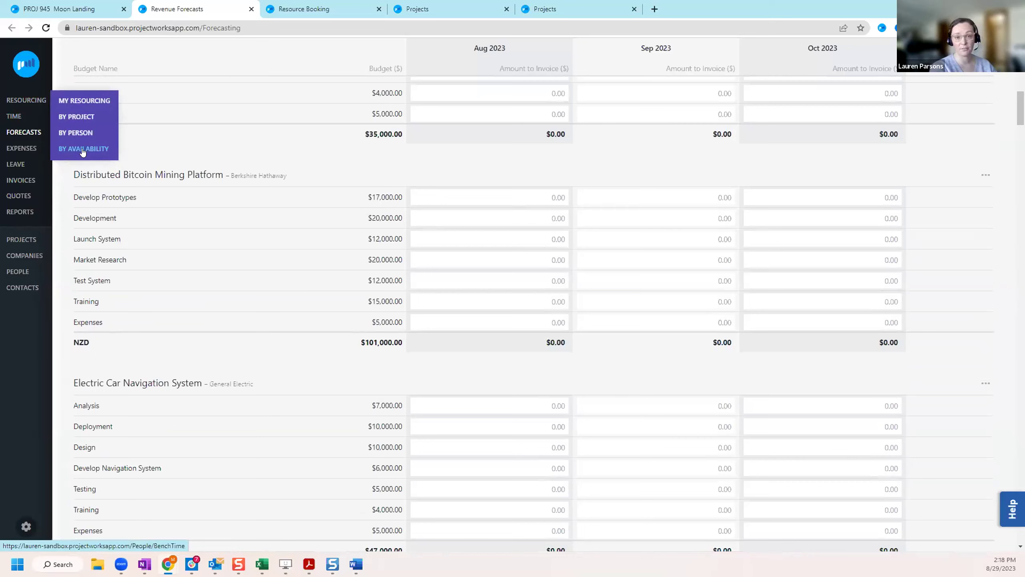
left_click(83, 149)
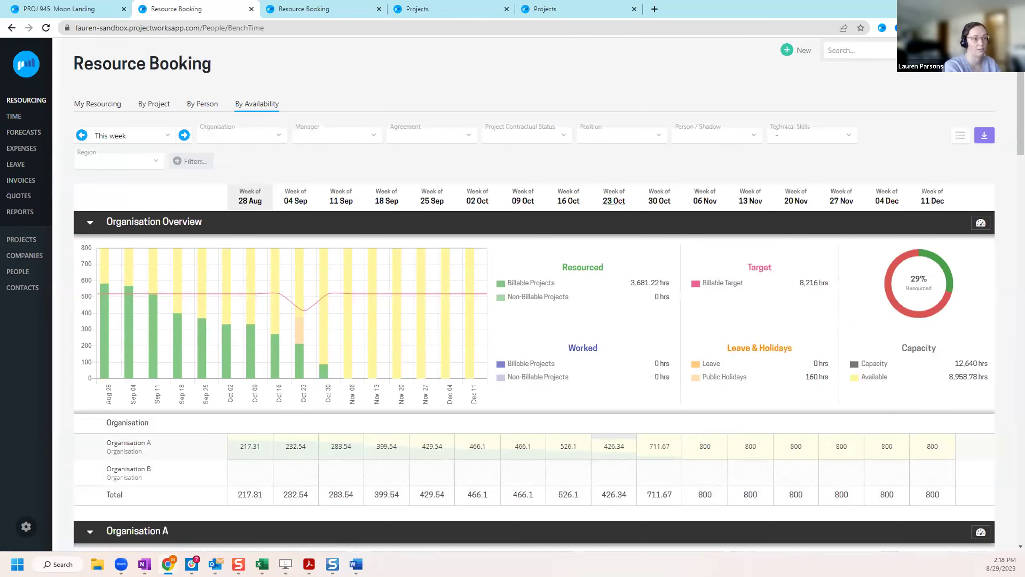
left_click(242, 137)
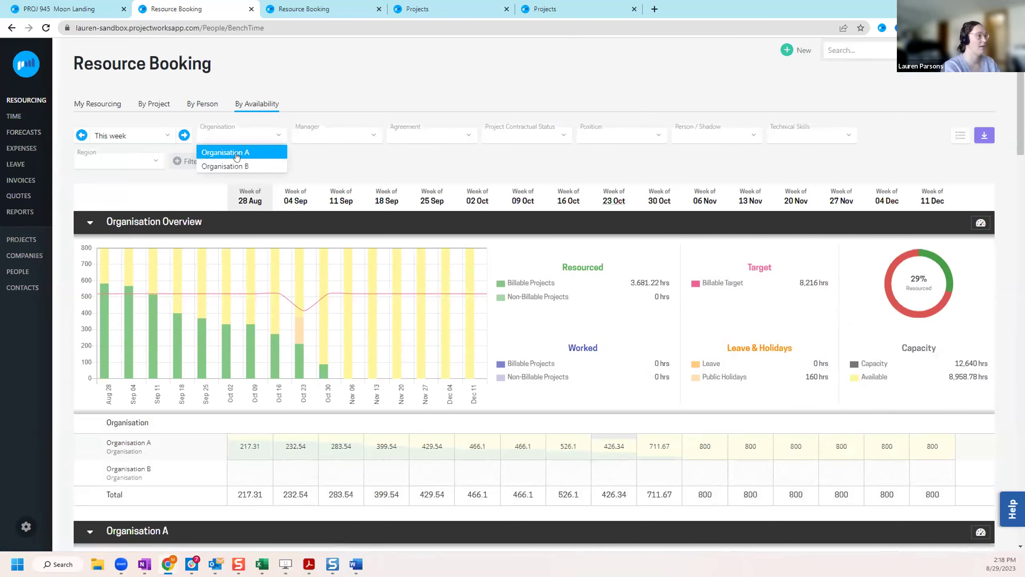
left_click(235, 152)
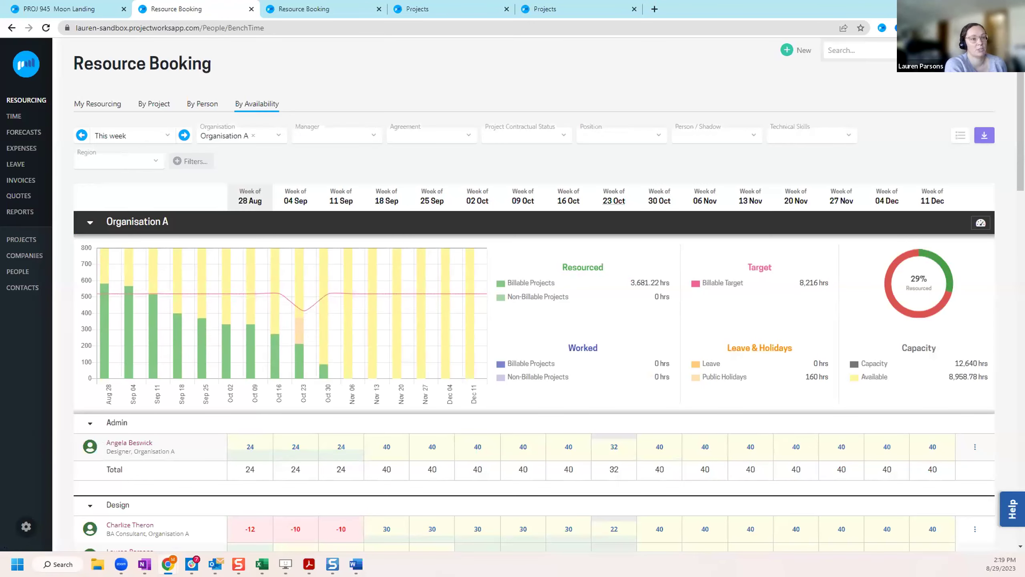
Examine Organisation A's weekly resourcing chart against the billable target and the availability of its individual team members
scroll(604, 305, "down", 2)
scroll(996, 142, "down", 2)
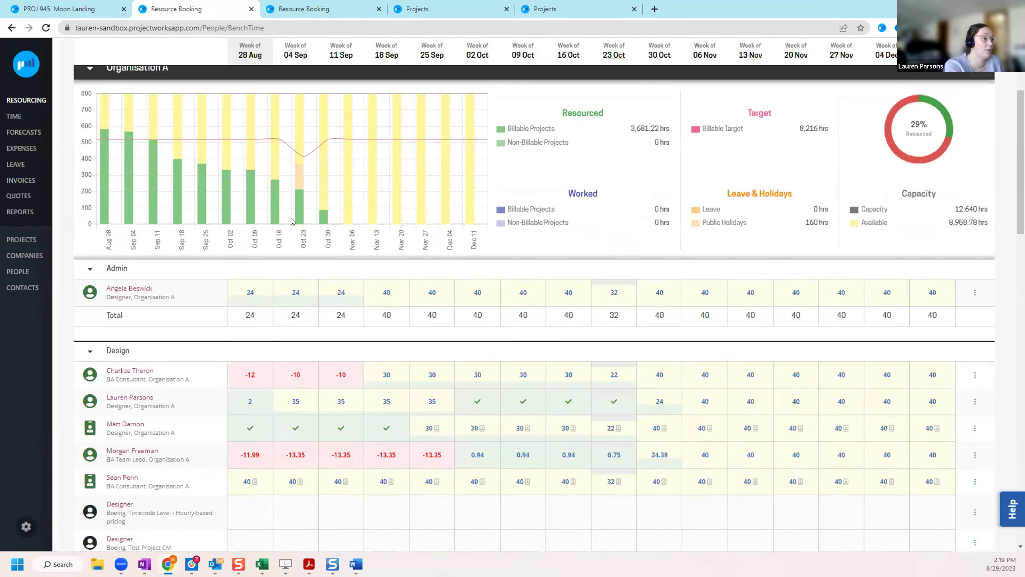
scroll(293, 223, "up", 1)
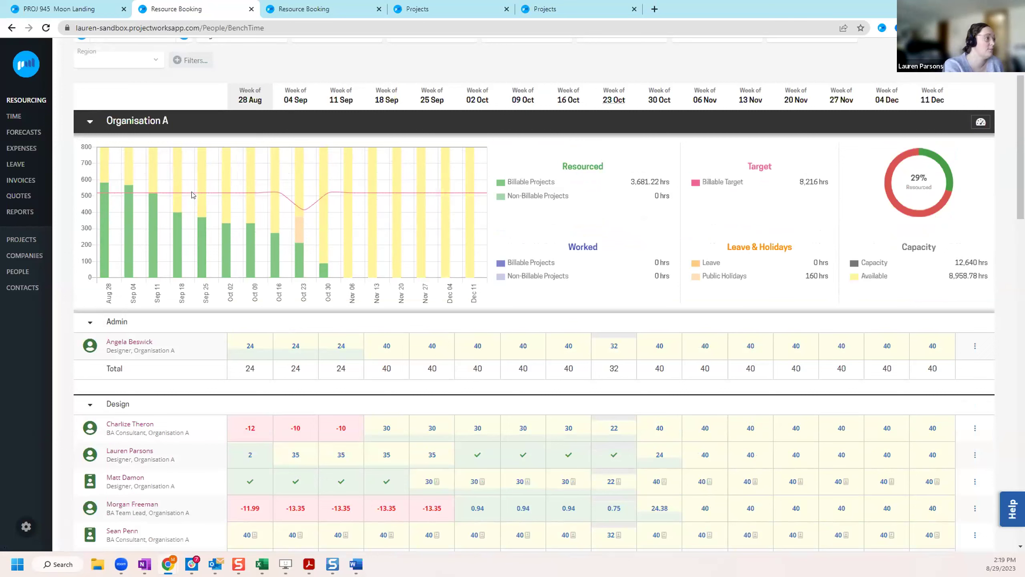
mouse_move(152, 204)
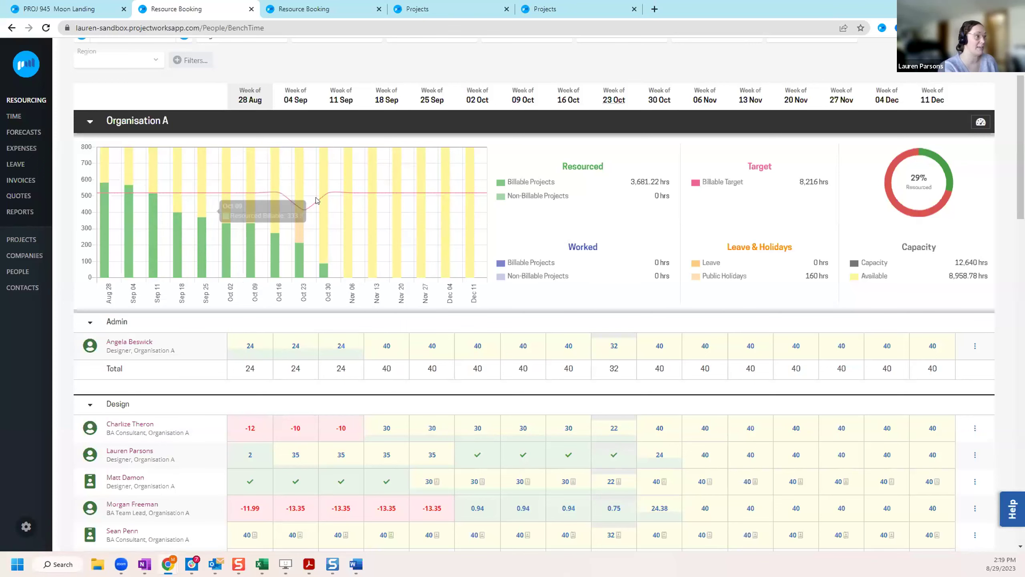
scroll(312, 205, "down", 1)
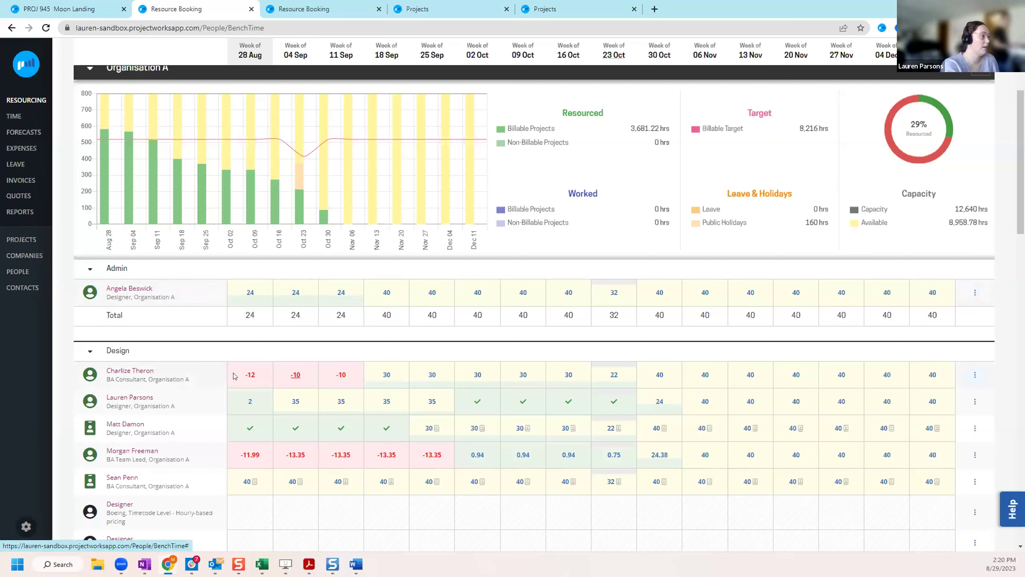
Review the first Design team member's project bookings for the week of 04 Sep, then return to the organisation overview
left_click(297, 375)
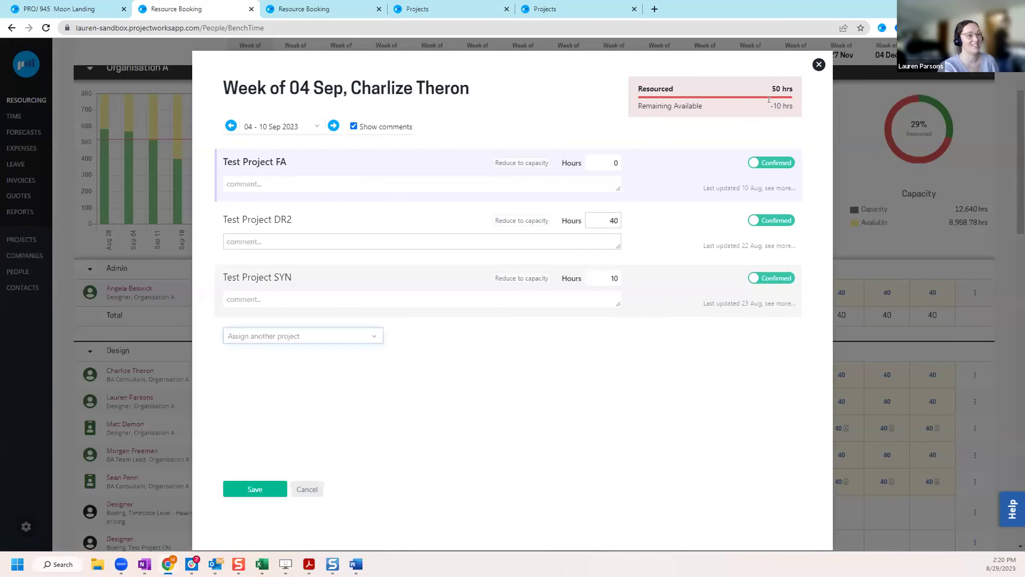
left_click(818, 64)
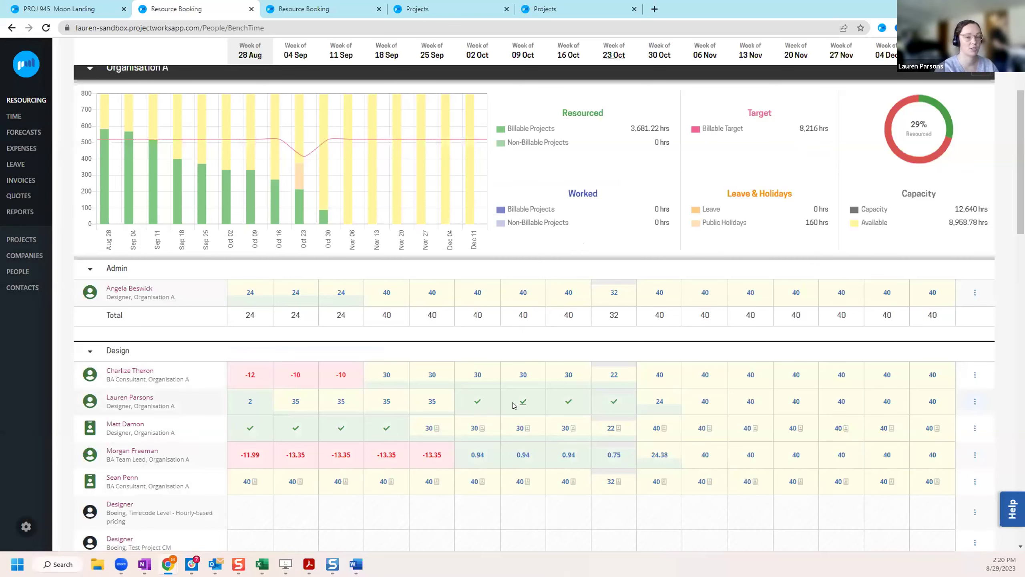
scroll(515, 399, "up", 2)
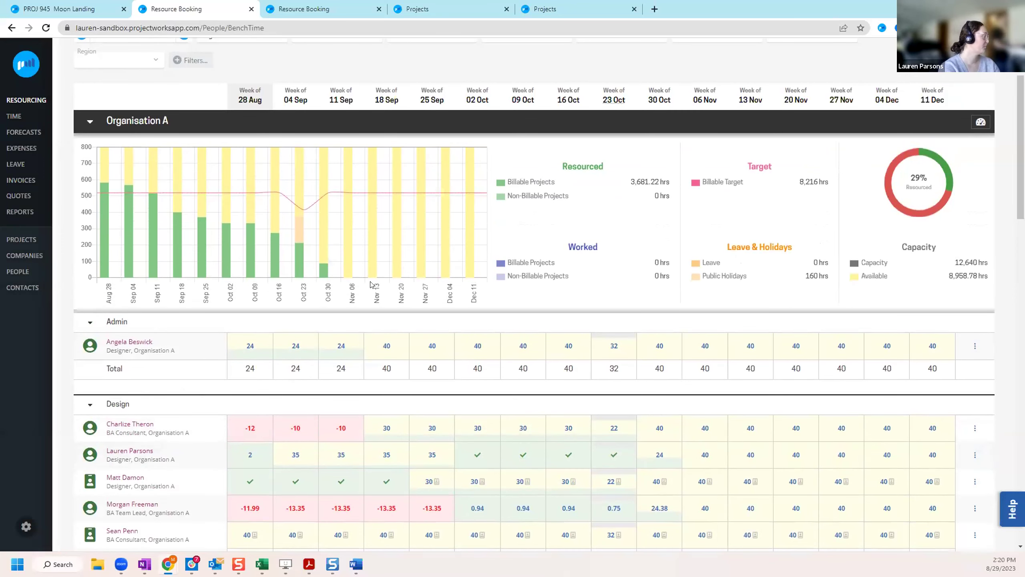
scroll(371, 284, "up", 2)
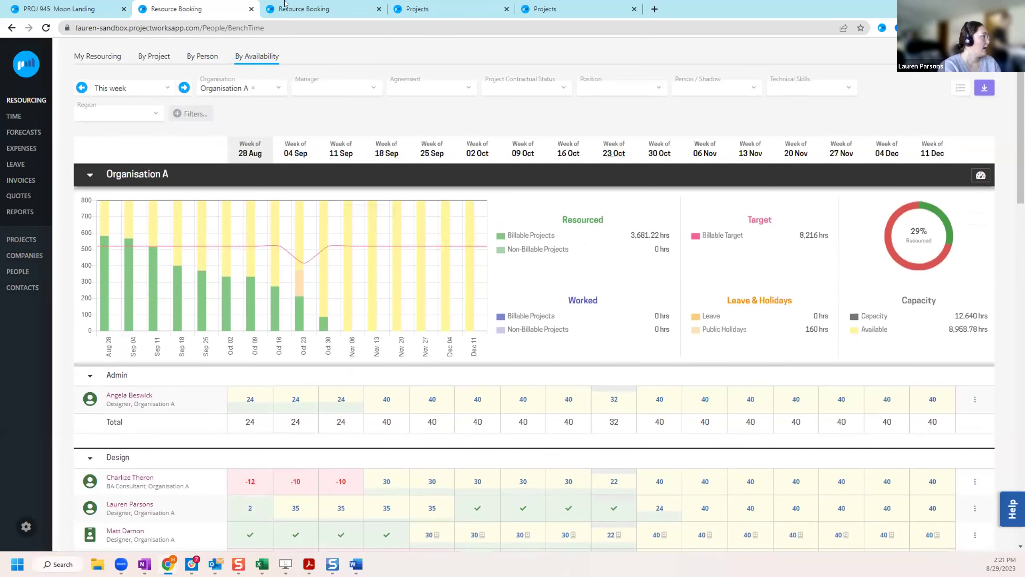
Open the projects by WIP and review the available grouping and column options and the viewing currencies
left_click(446, 6)
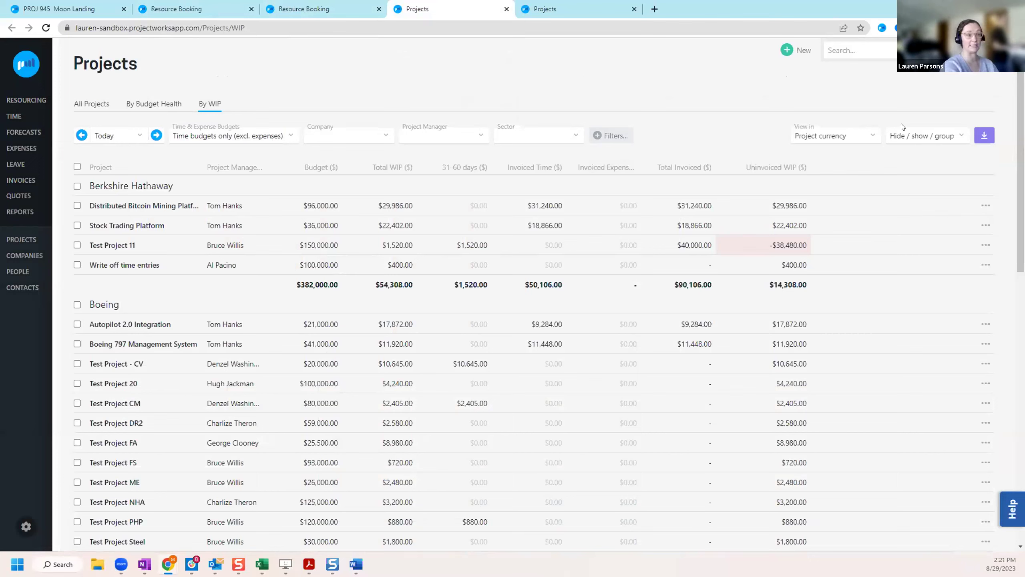
left_click(912, 136)
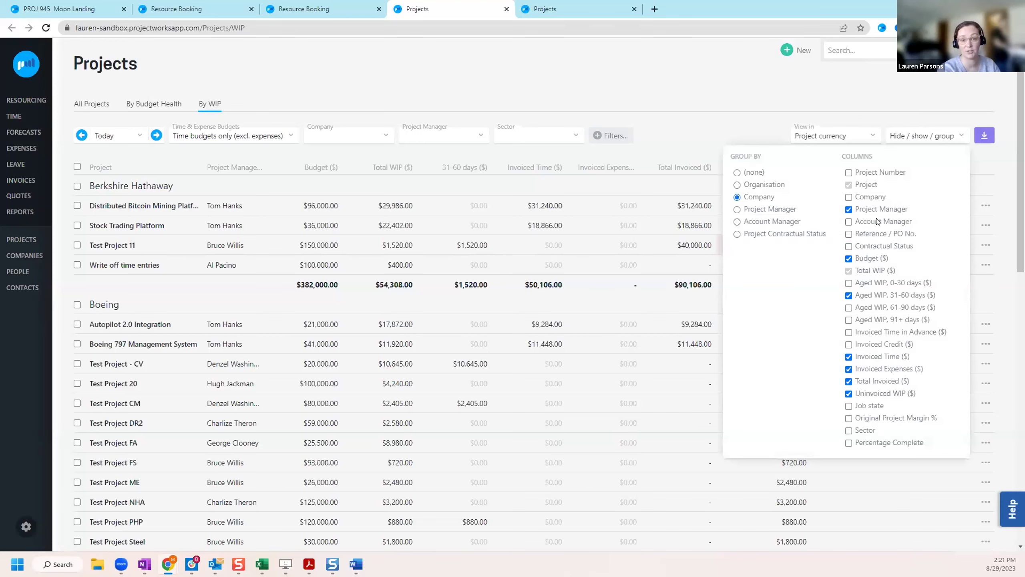
left_click(907, 136)
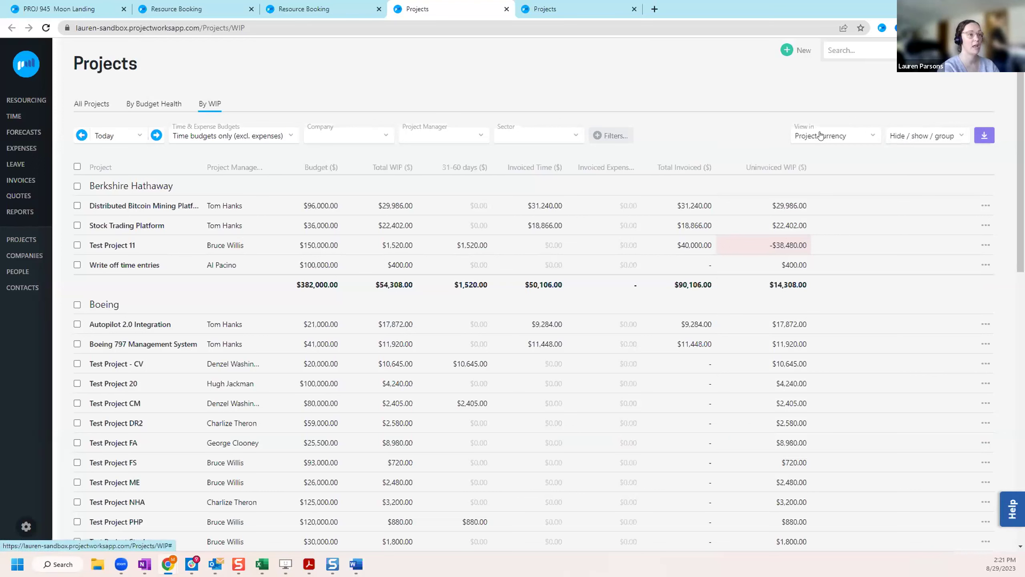
left_click(860, 135)
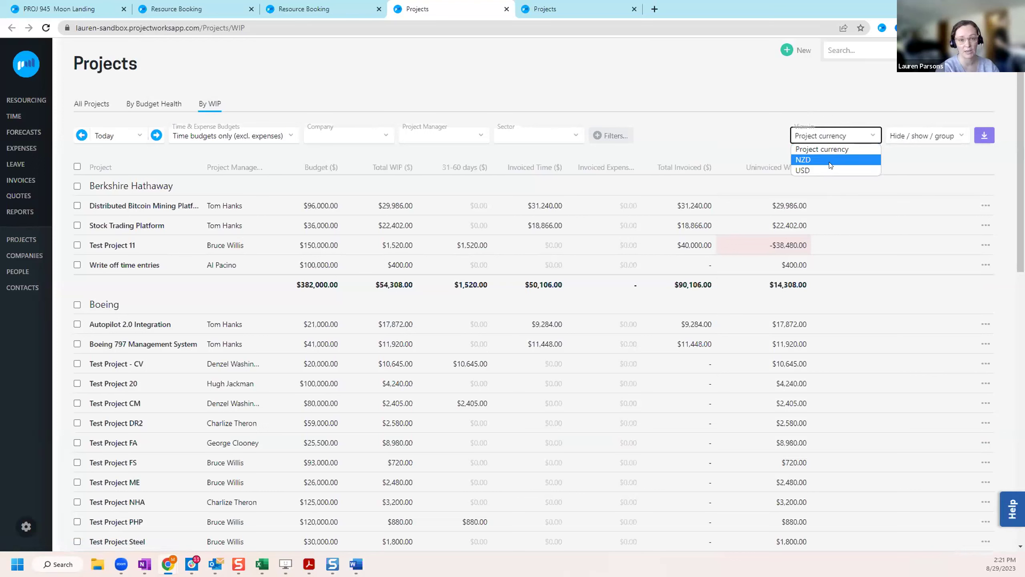
left_click(866, 135)
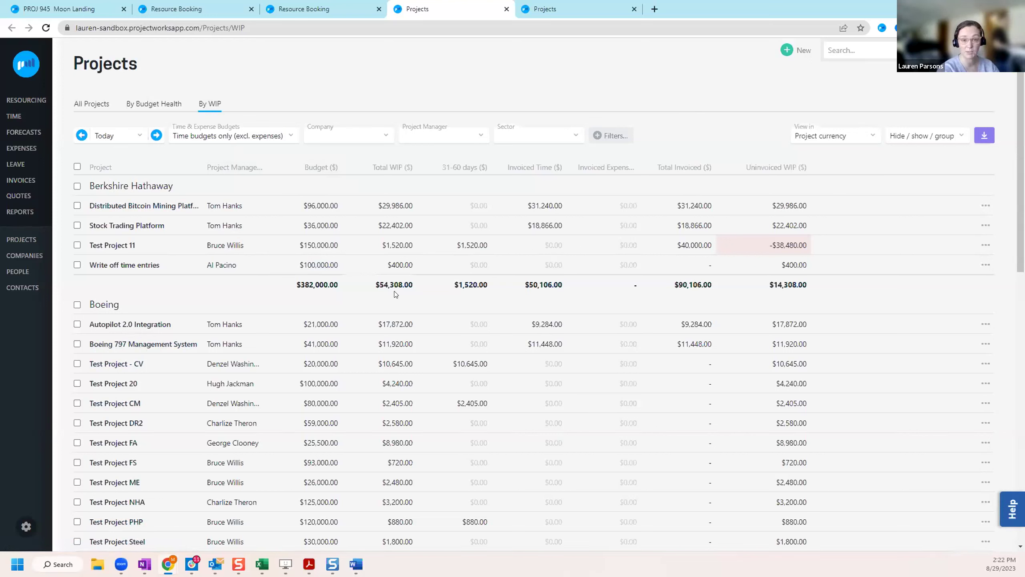
Examine the total, aged, invoiced and uninvoiced WIP columns, the aged WIP column options and the Sector filter choices
mouse_move(406, 169)
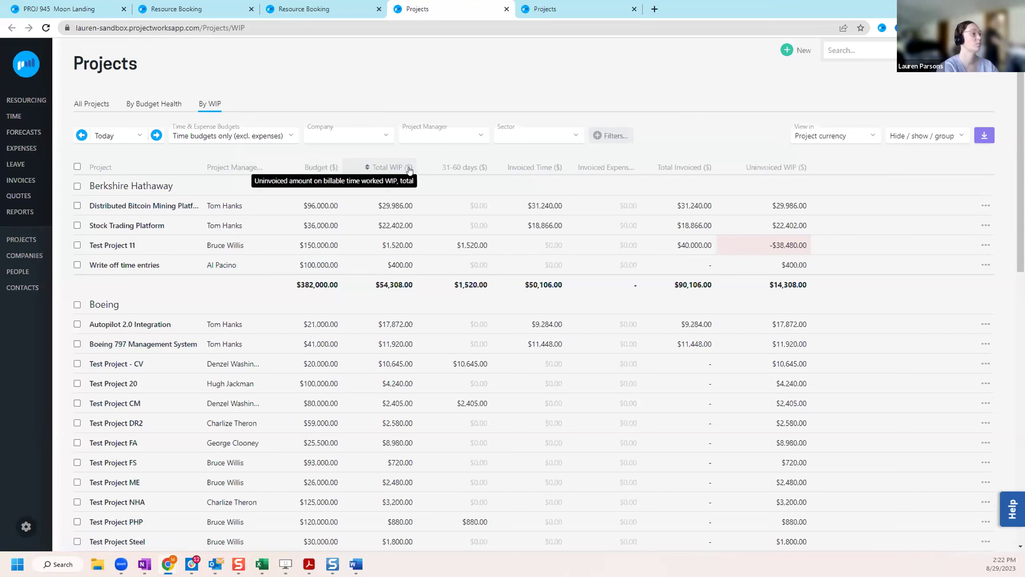
mouse_move(460, 167)
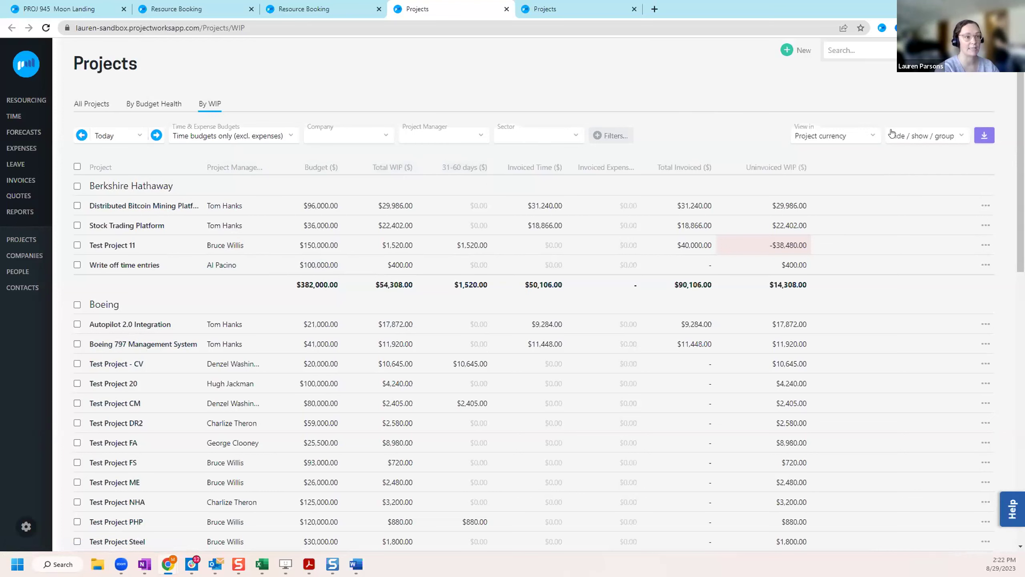
left_click(909, 137)
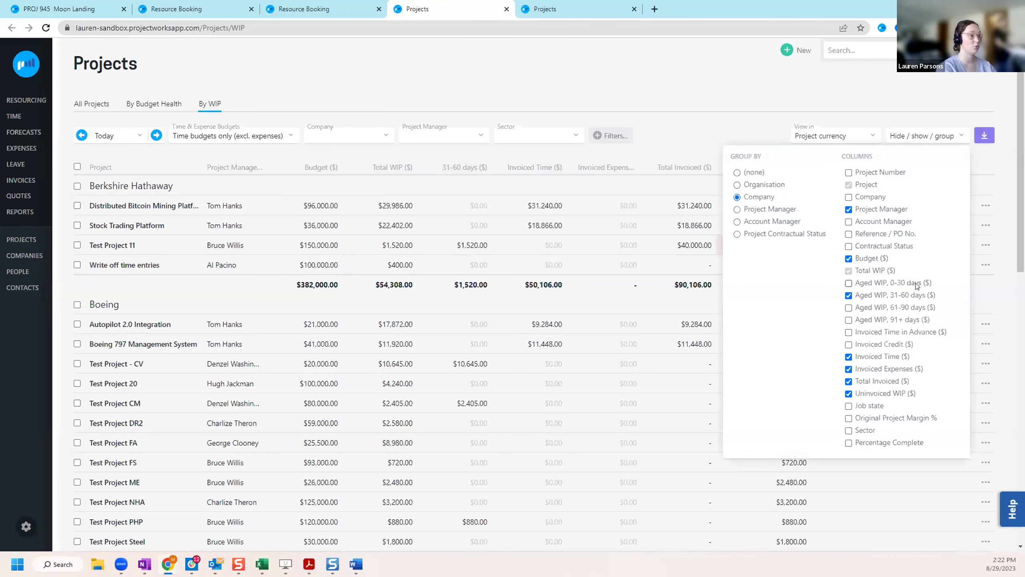
left_click(911, 136)
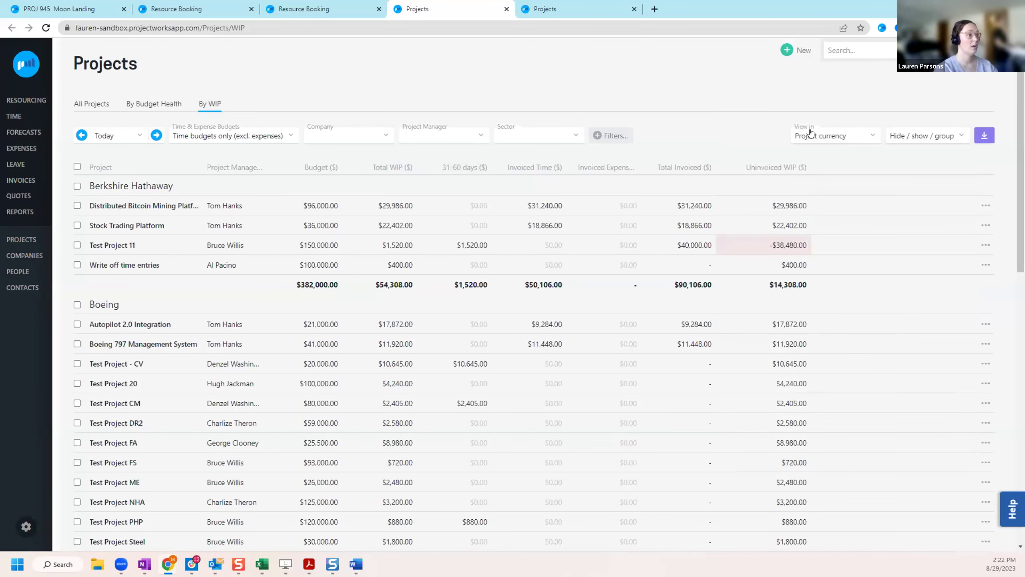
mouse_move(529, 166)
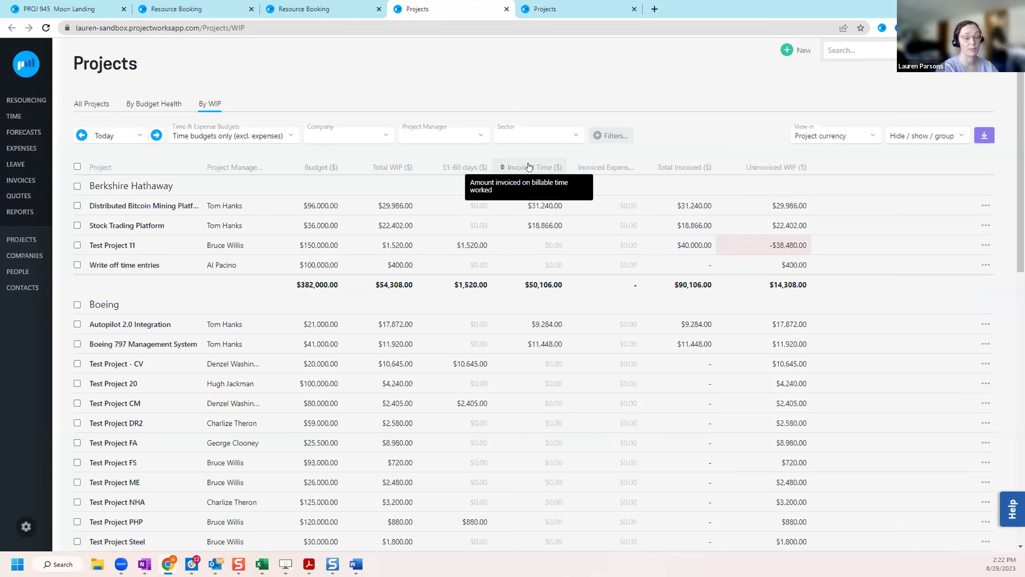
mouse_move(580, 169)
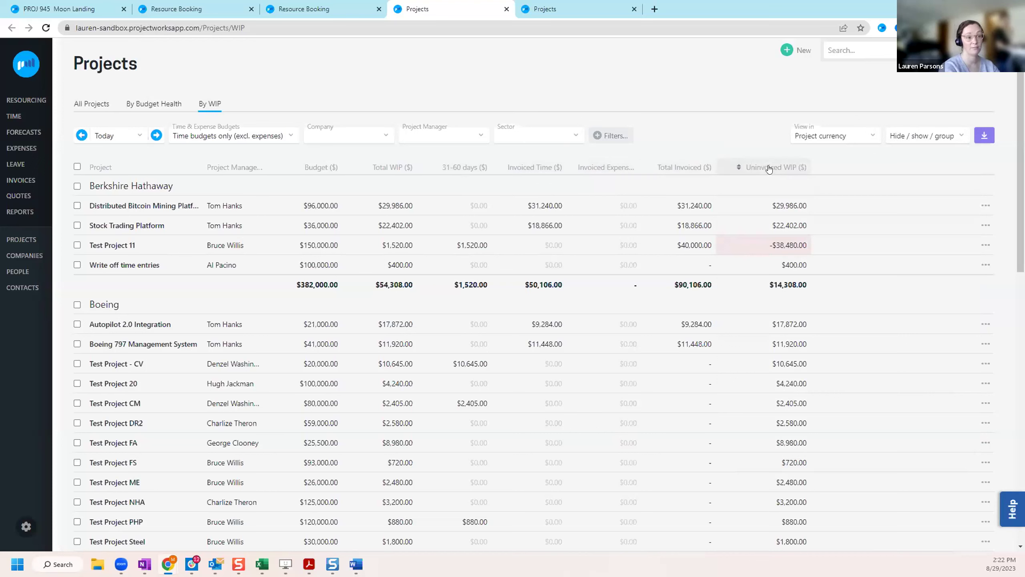
mouse_move(769, 170)
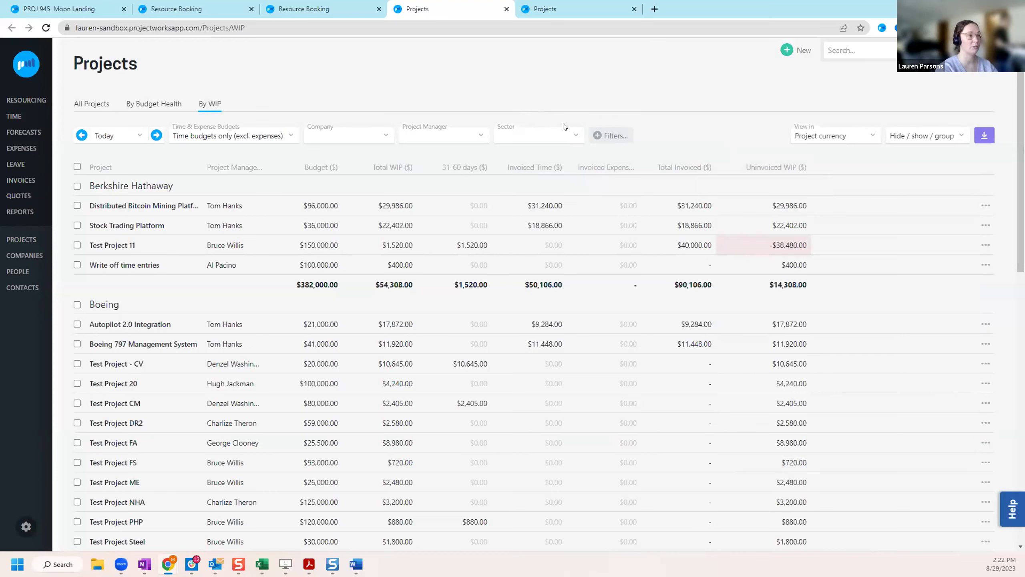
left_click(523, 136)
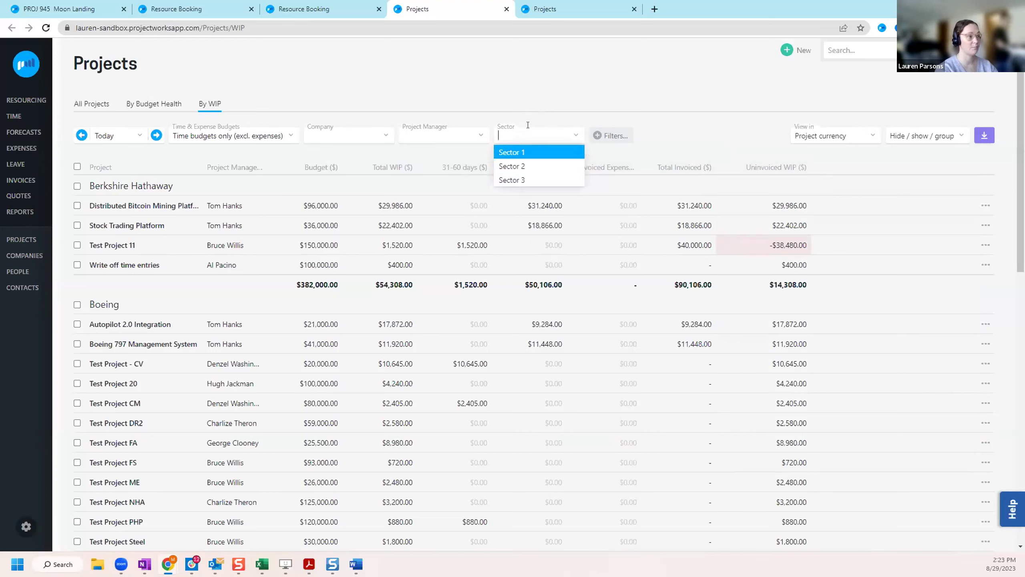
left_click(533, 110)
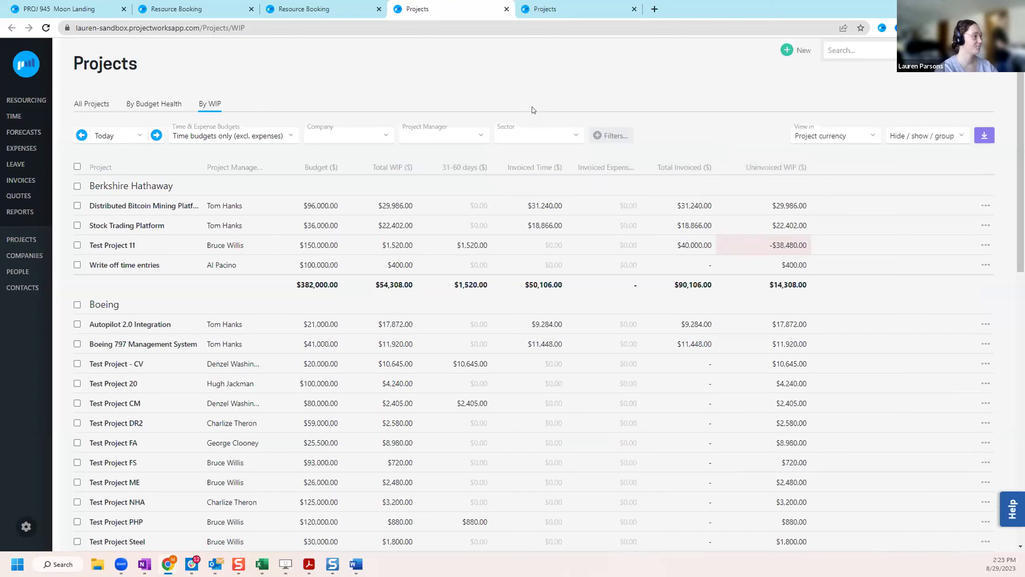
Open the projects by budget health and review the grouping and column options there
left_click(545, 6)
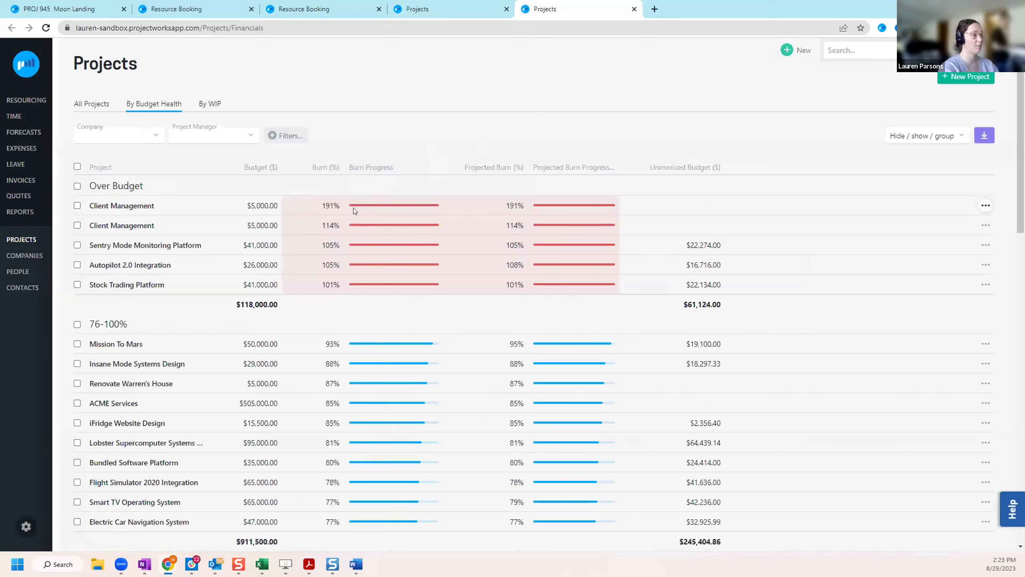
left_click(956, 136)
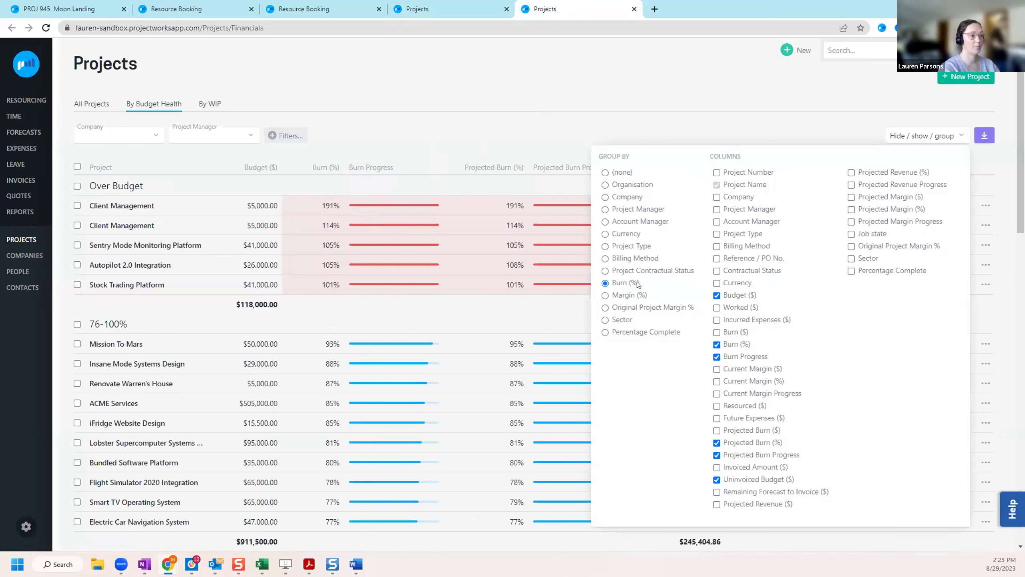
left_click(422, 126)
Examine burn, projected burn and uninvoiced budget across the burn percentage groups, including the Moon Landing project
scroll(269, 281, "down", 10)
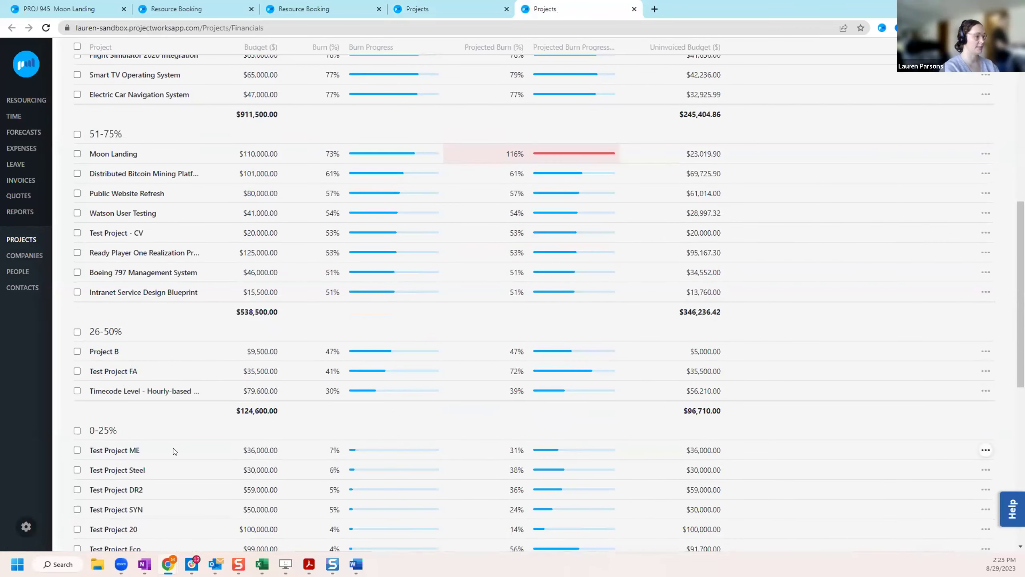
scroll(174, 369, "up", 1)
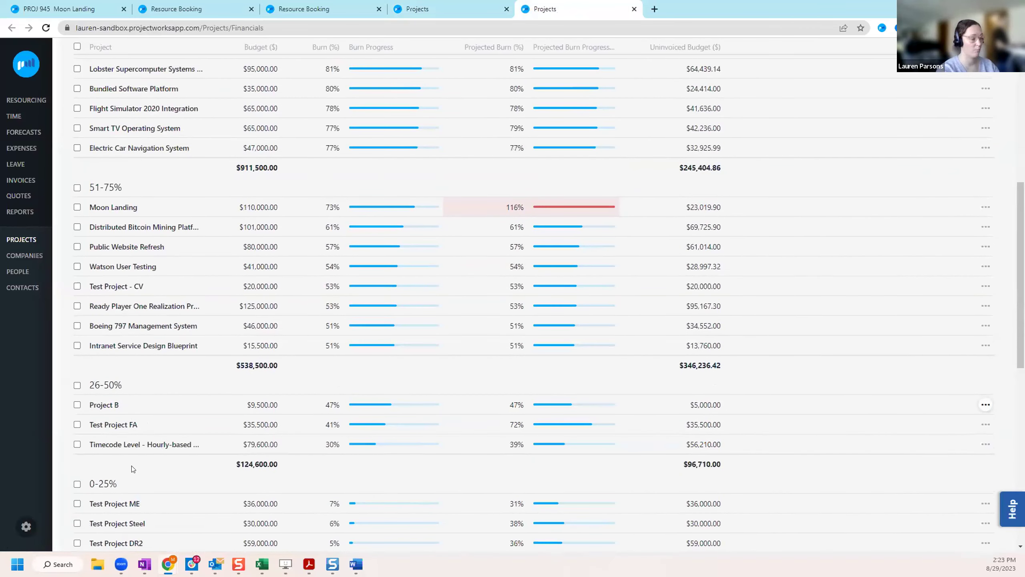
scroll(304, 367, "up", 3)
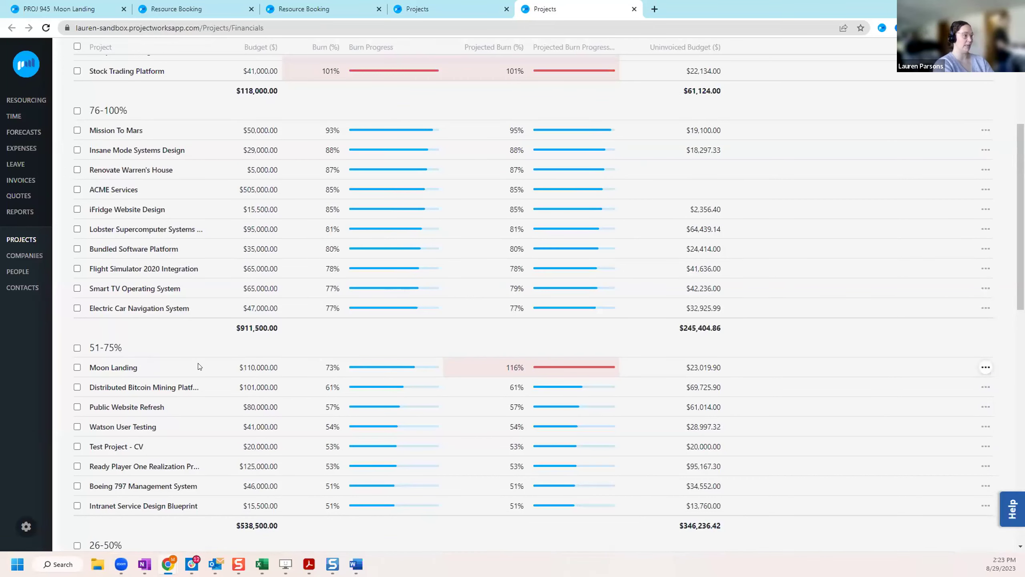
scroll(145, 238, "up", 1)
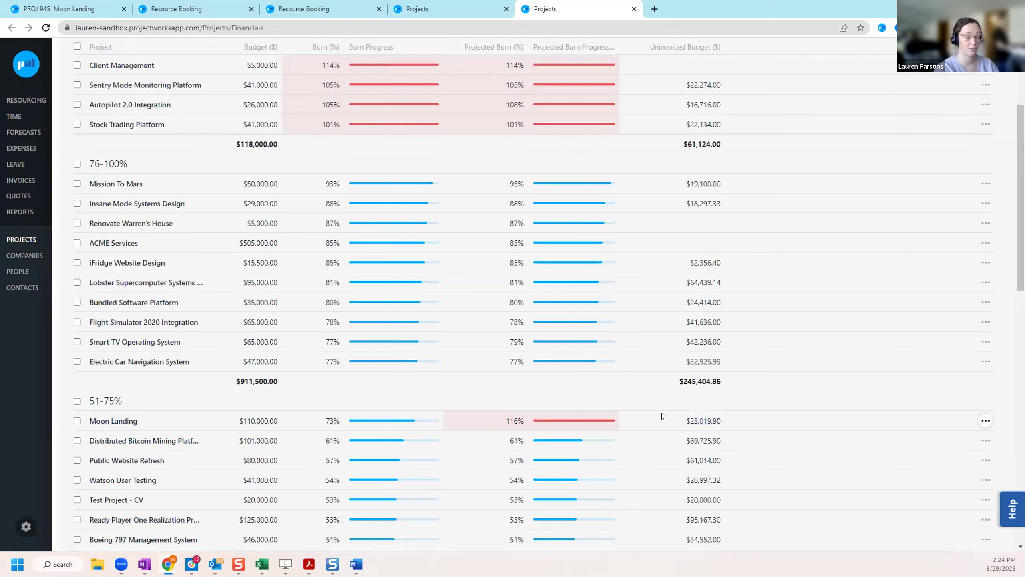
scroll(646, 410, "up", 3)
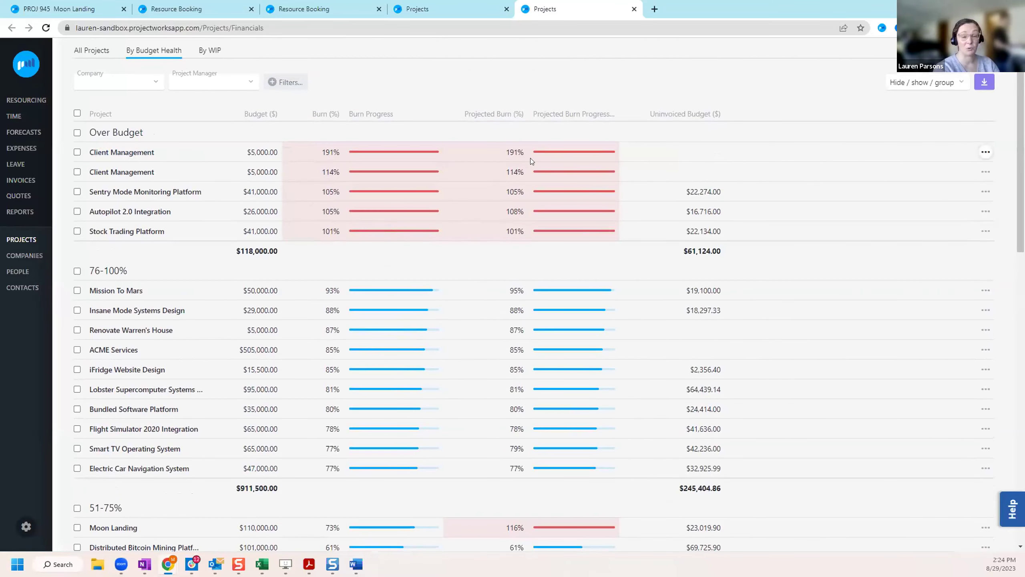
scroll(488, 153, "up", 1)
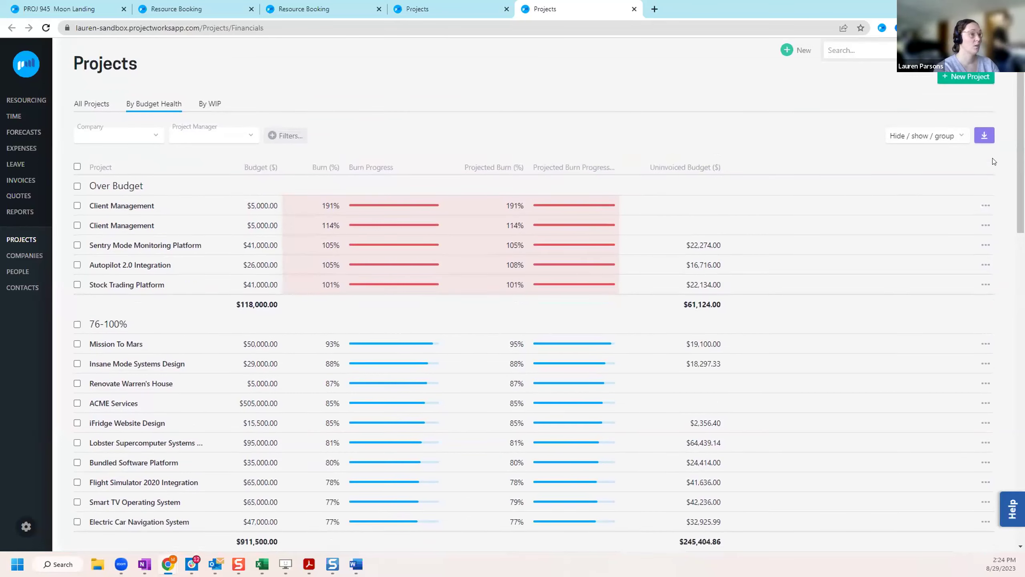
Hide the Burn (%), Burn Progress, Projected Burn (%), Projected Burn Progress and Uninvoiced Budget ($) columns in the budget health list
left_click(908, 136)
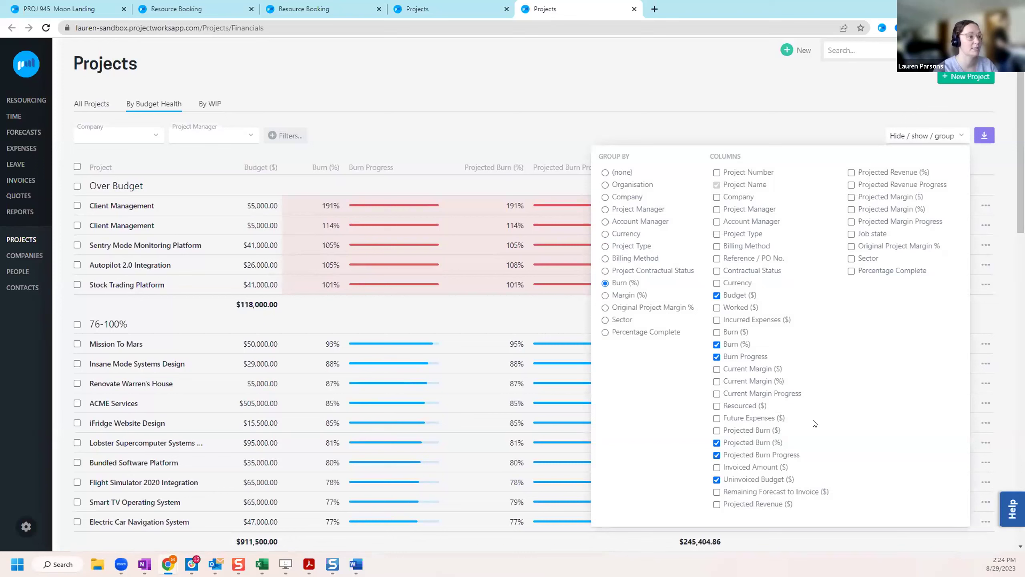
left_click(736, 345)
left_click(738, 356)
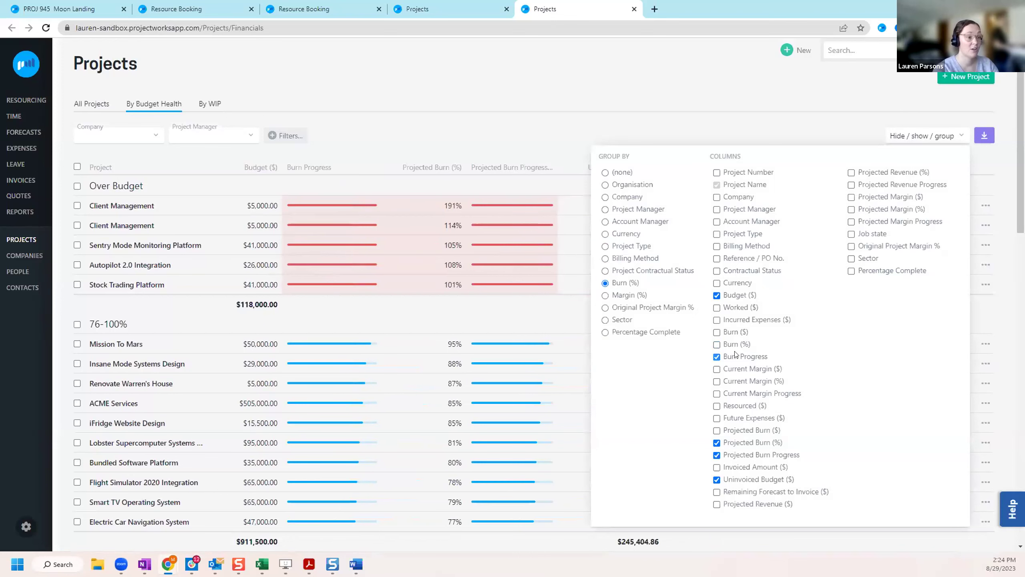
left_click(743, 443)
left_click(754, 455)
left_click(754, 481)
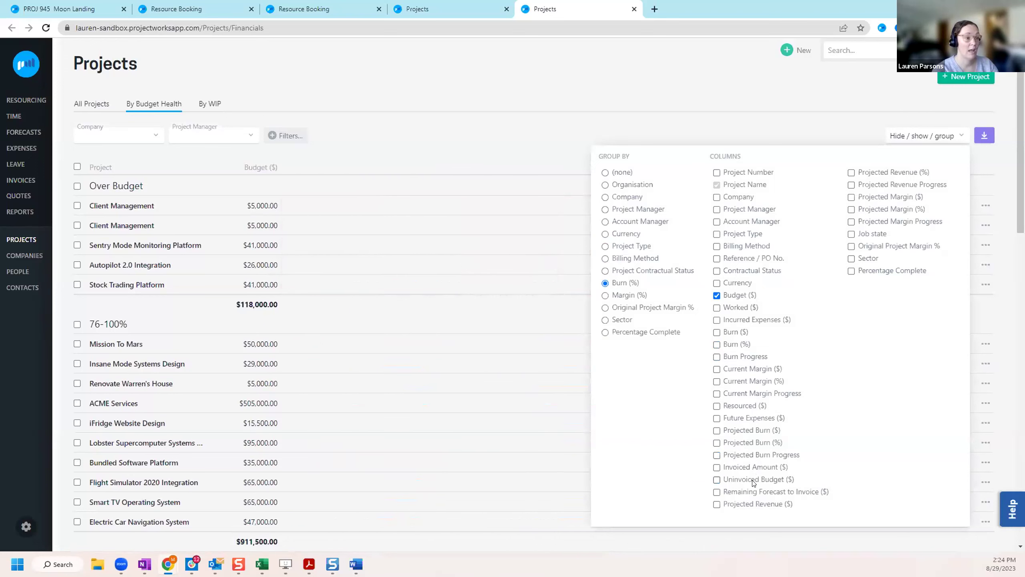
Show the Current Margin (%), Current Margin Progress, Projected Margin (%) and Projected Margin Progress columns
left_click(758, 381)
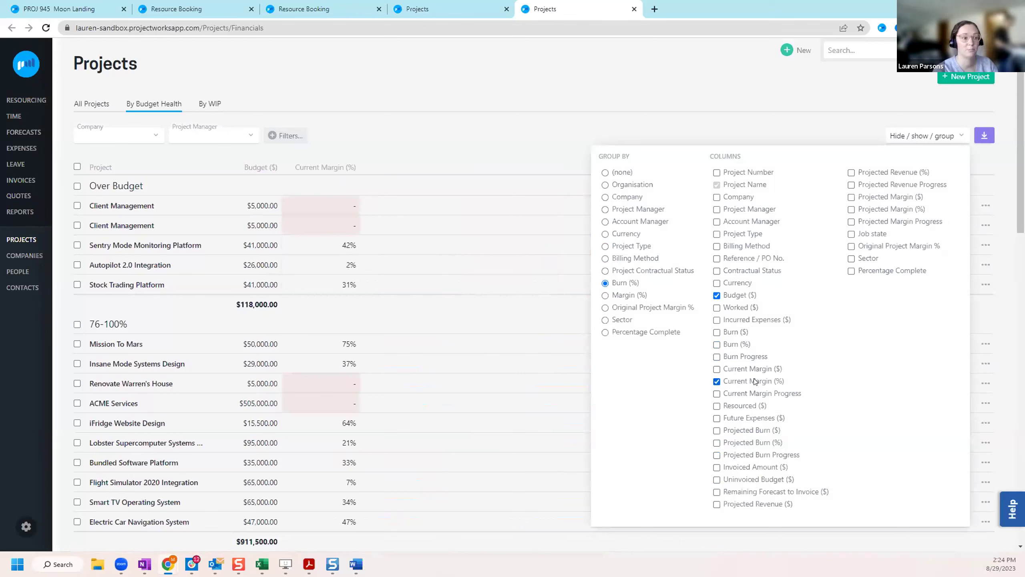
left_click(757, 394)
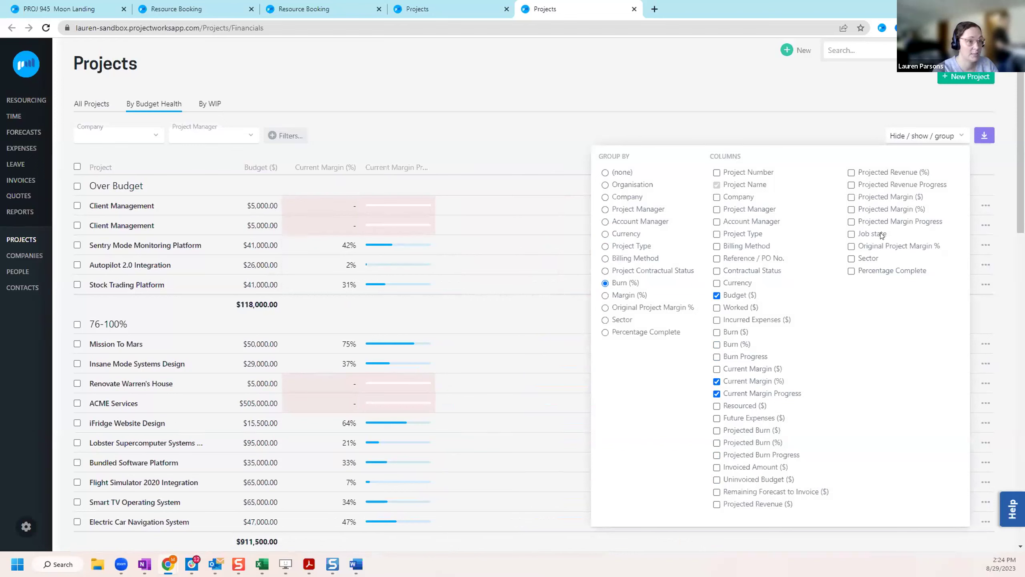
left_click(894, 209)
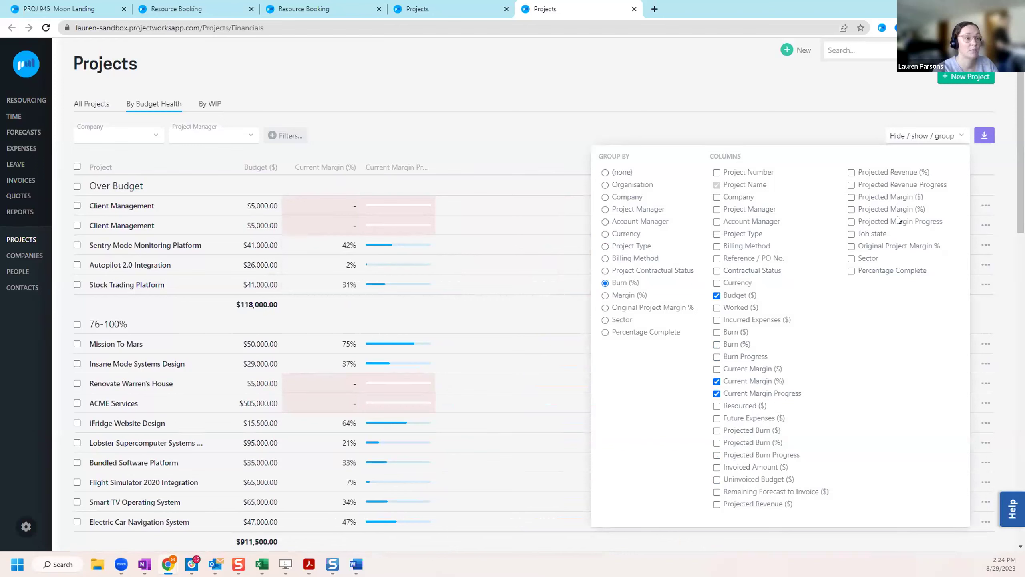
left_click(895, 222)
left_click(703, 109)
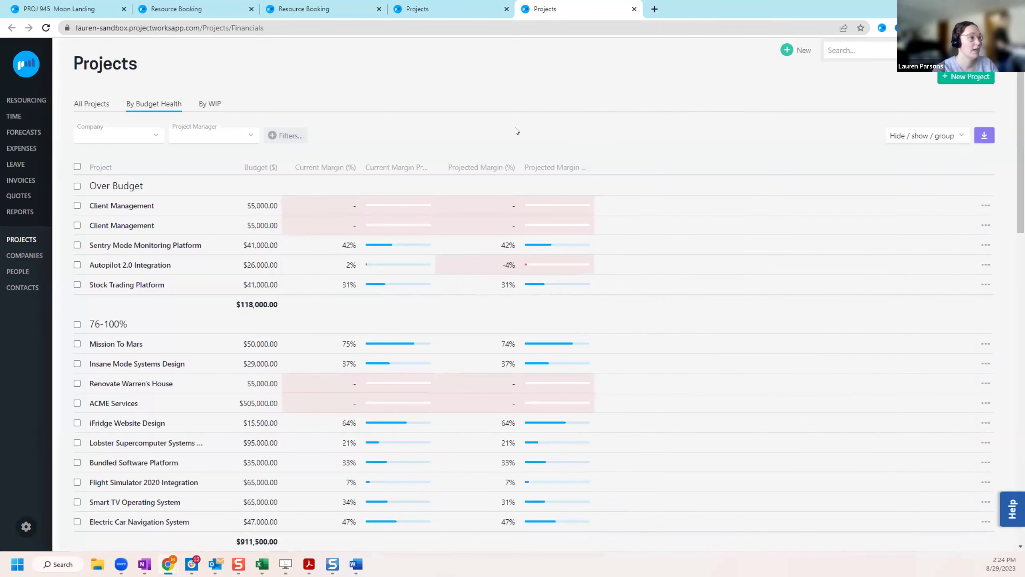
Compare the current and projected margins of the projects across all burn percentage groups
scroll(335, 254, "down", 1)
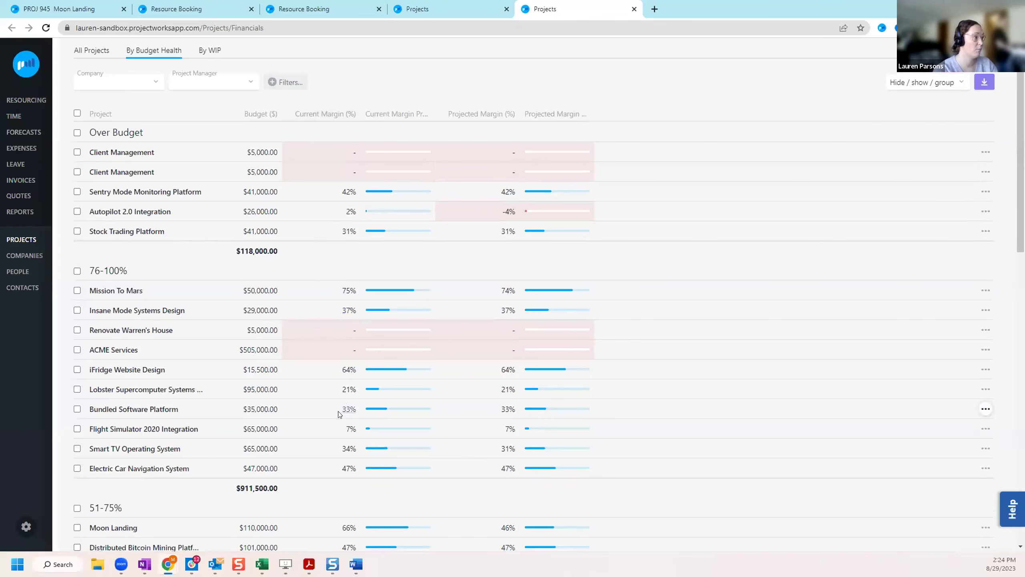
scroll(335, 424, "down", 1)
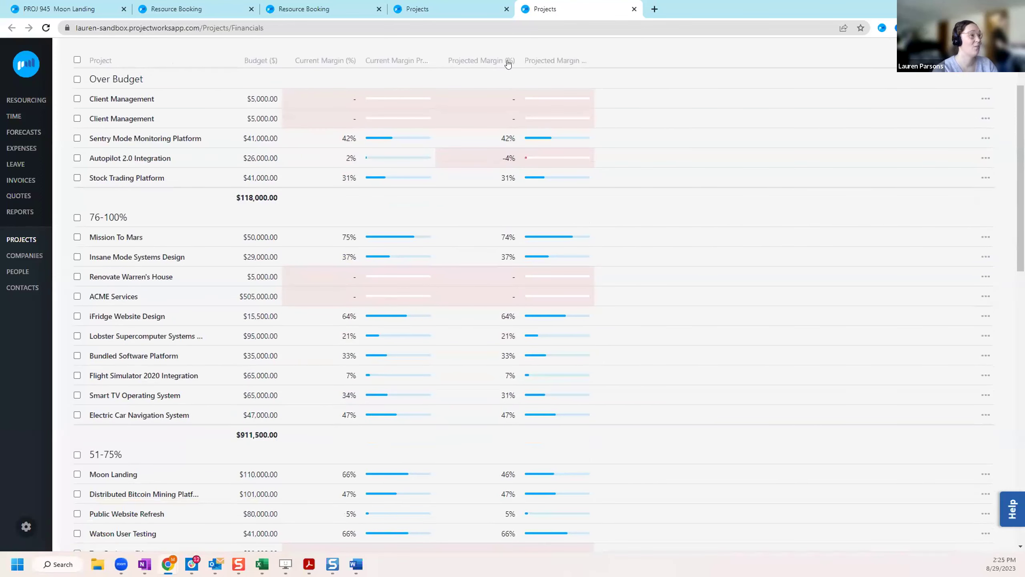
scroll(533, 246, "up", 2)
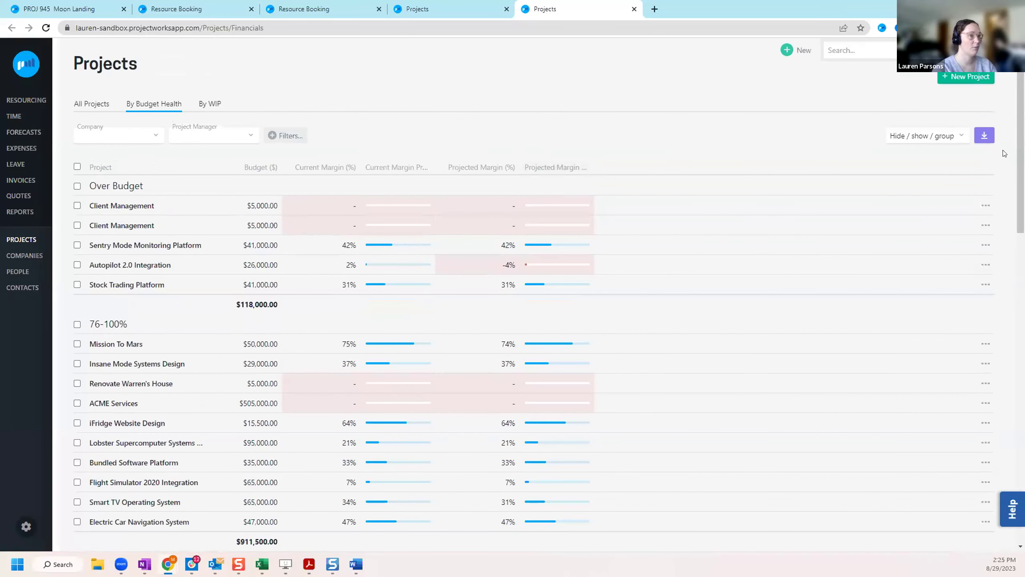
scroll(1006, 464, "down", 15)
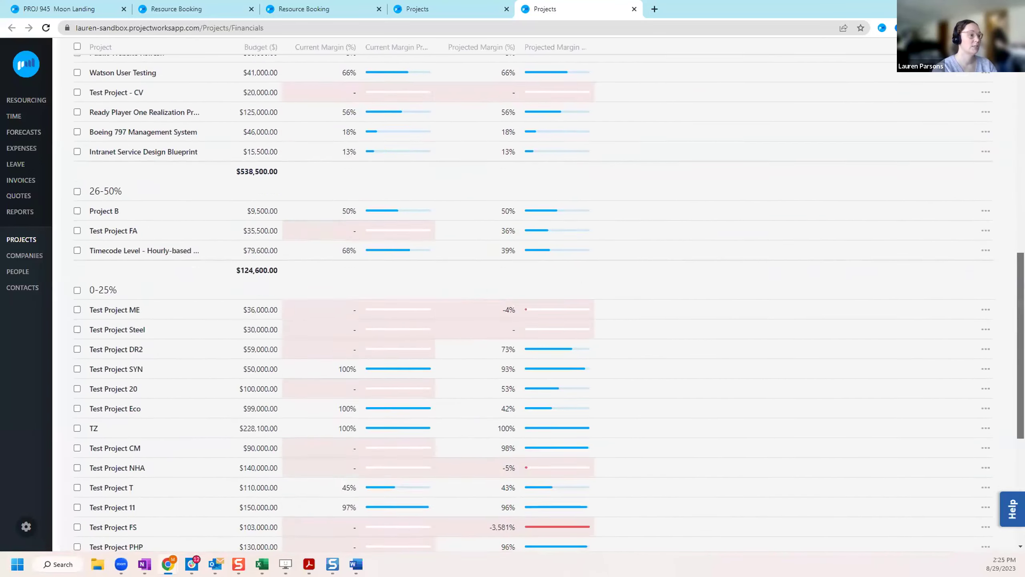
scroll(1006, 422, "up", 1)
scroll(525, 298, "up", 15)
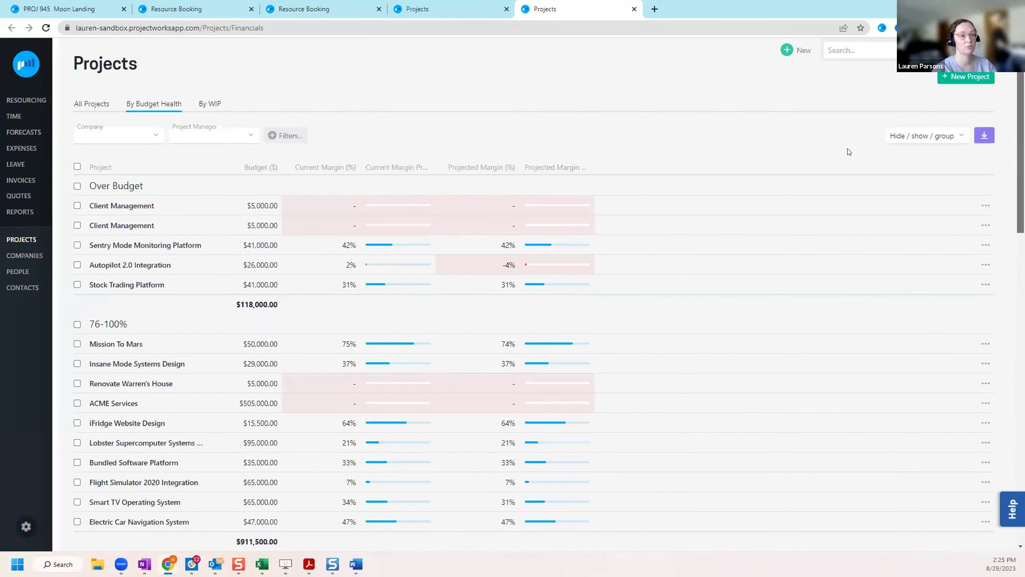
left_click(913, 142)
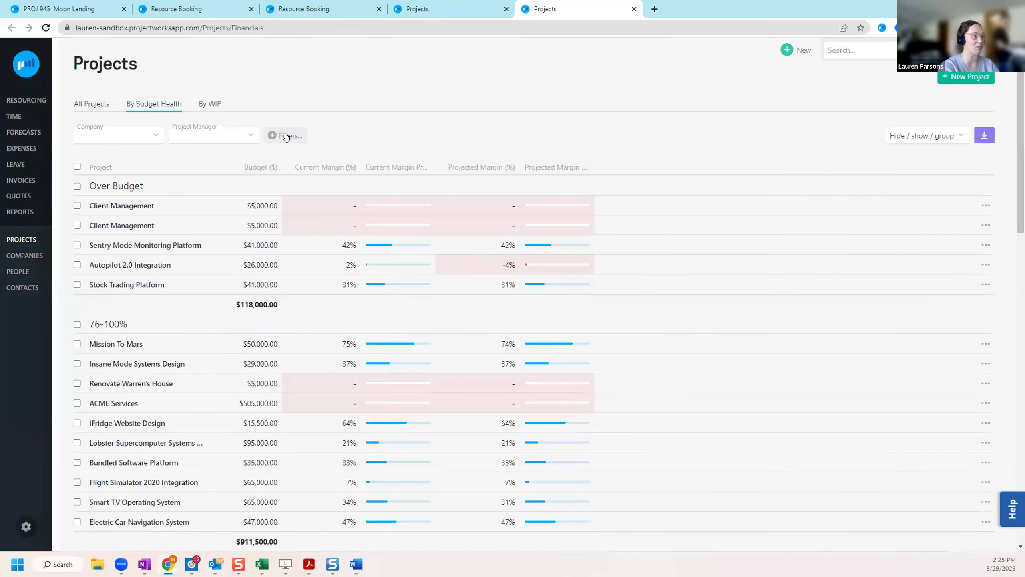
Review the filters available for the budget health list, such as Burn Percentage, Margin Percentage and Percentage Complete
left_click(285, 137)
scroll(341, 152, "down", 1)
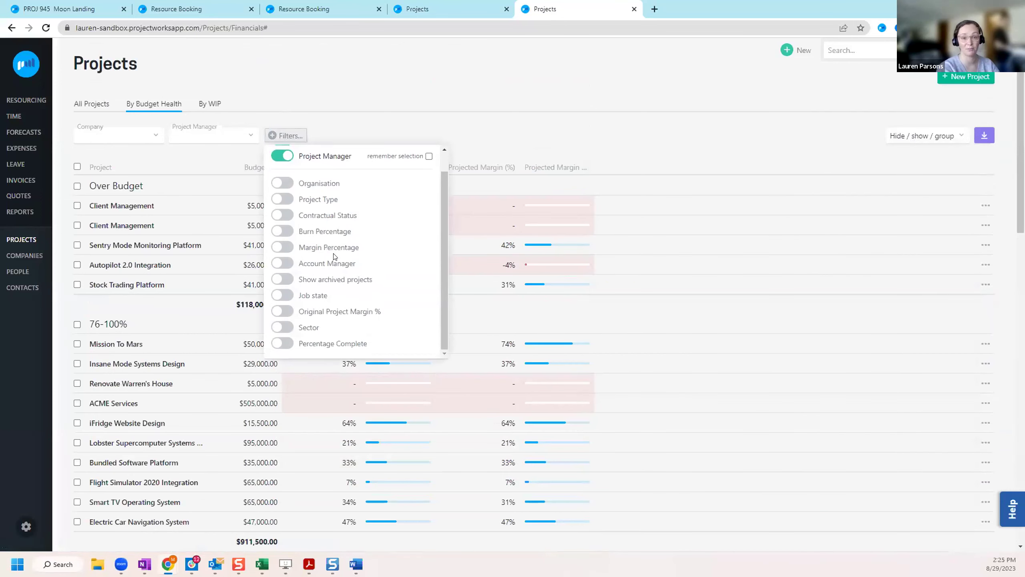
left_click(343, 132)
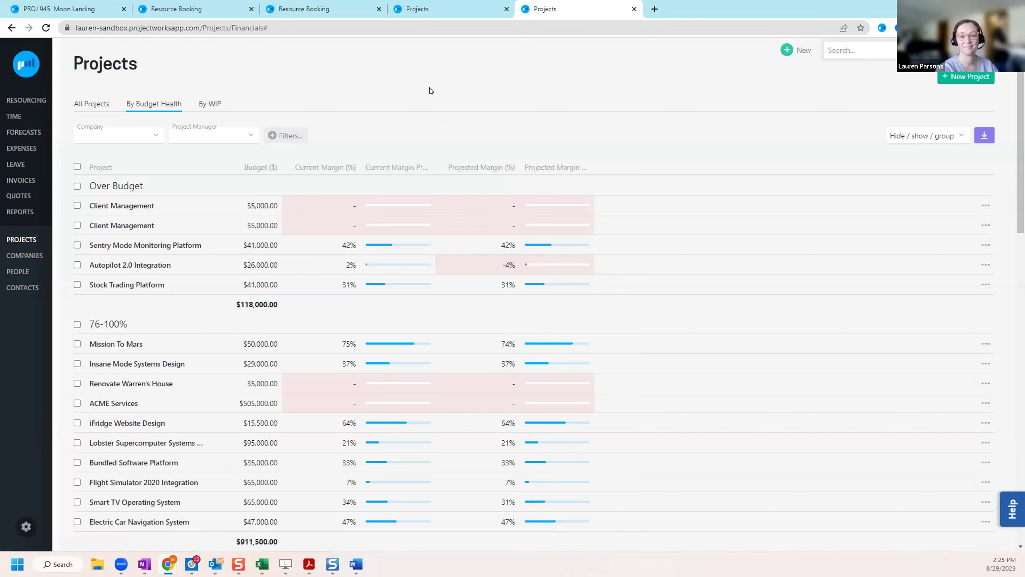
Open a clone of the iFridge Website Design project from the full project list and examine its budget and timecode setup
mouse_move(22, 240)
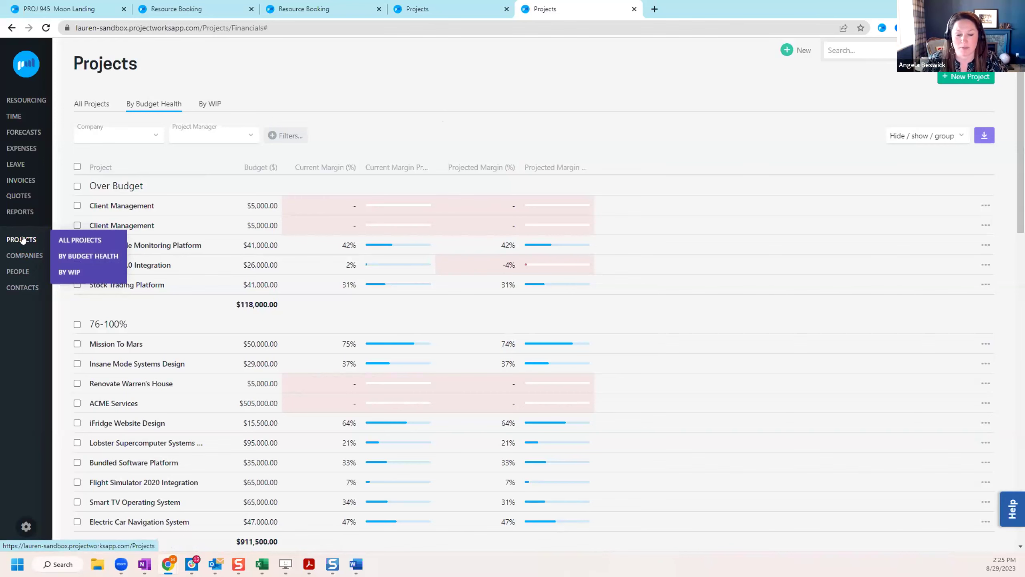
left_click(22, 240)
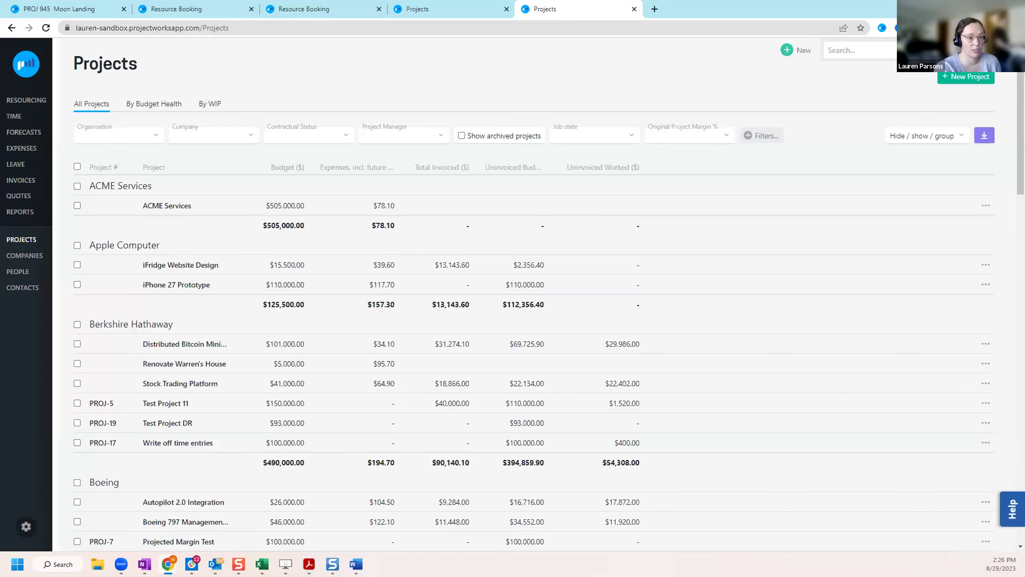
left_click(986, 265)
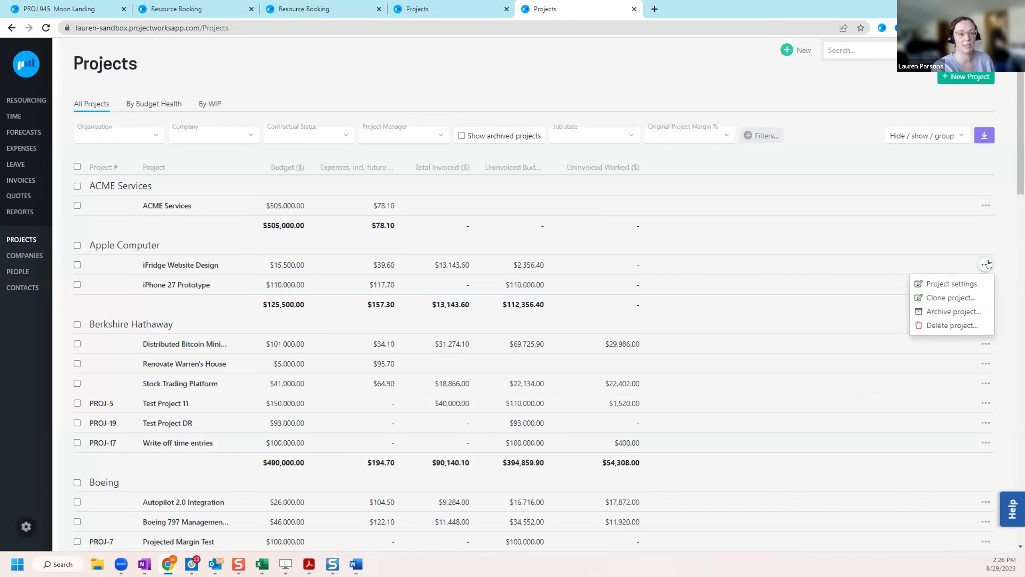
left_click(936, 298)
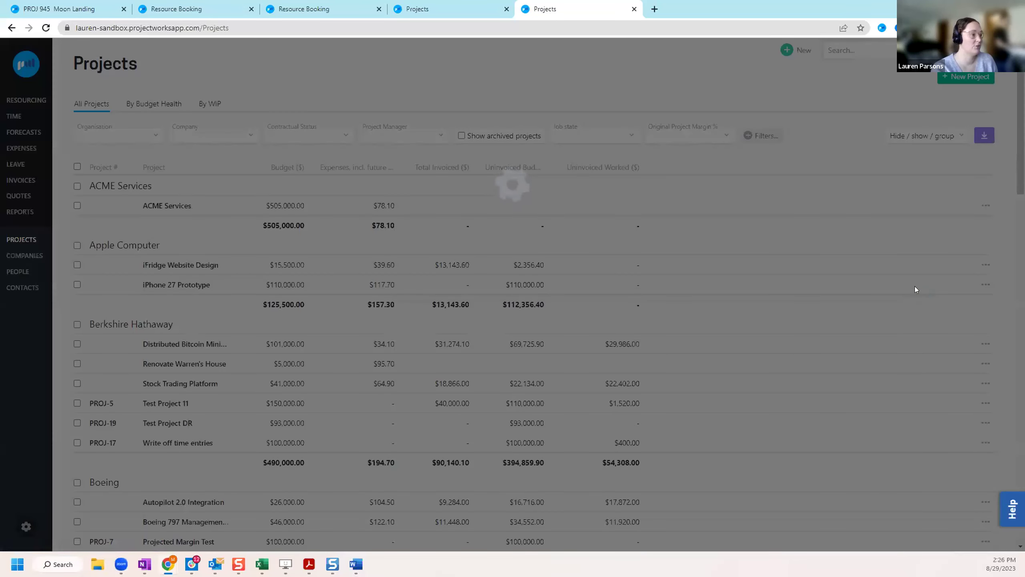
scroll(314, 344, "down", 1)
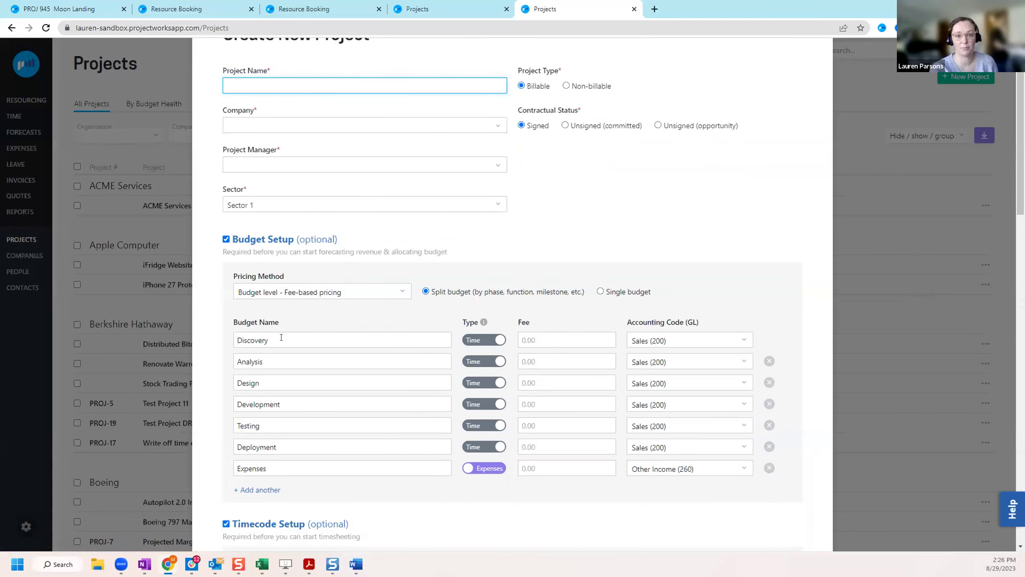
scroll(291, 335, "down", 3)
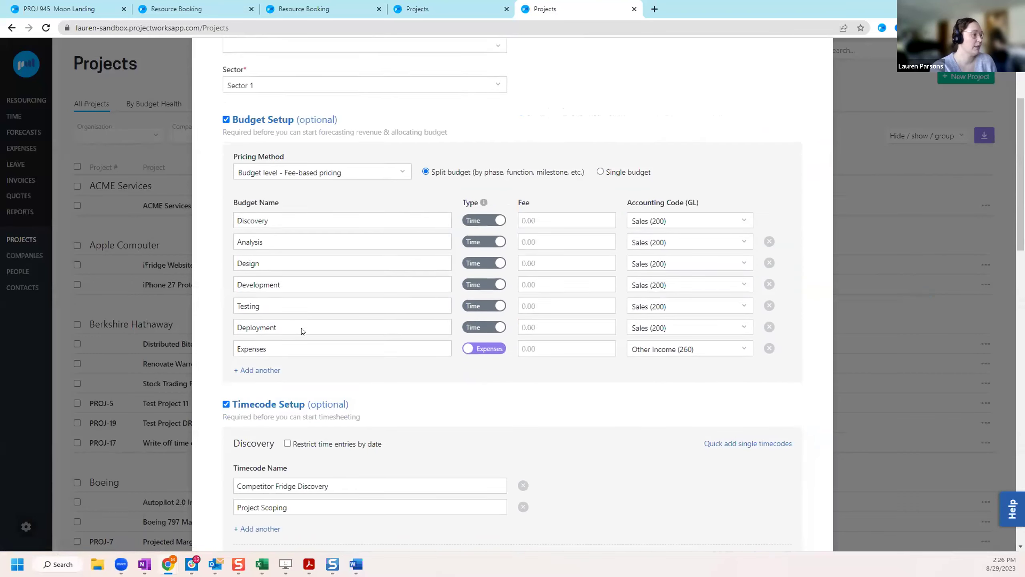
scroll(303, 332, "down", 1)
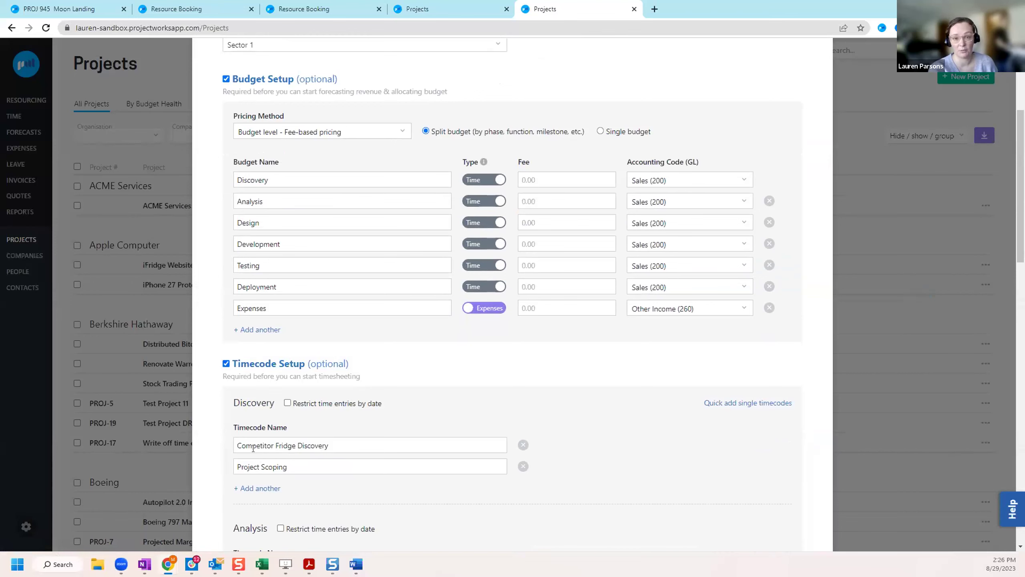
scroll(240, 456, "down", 4)
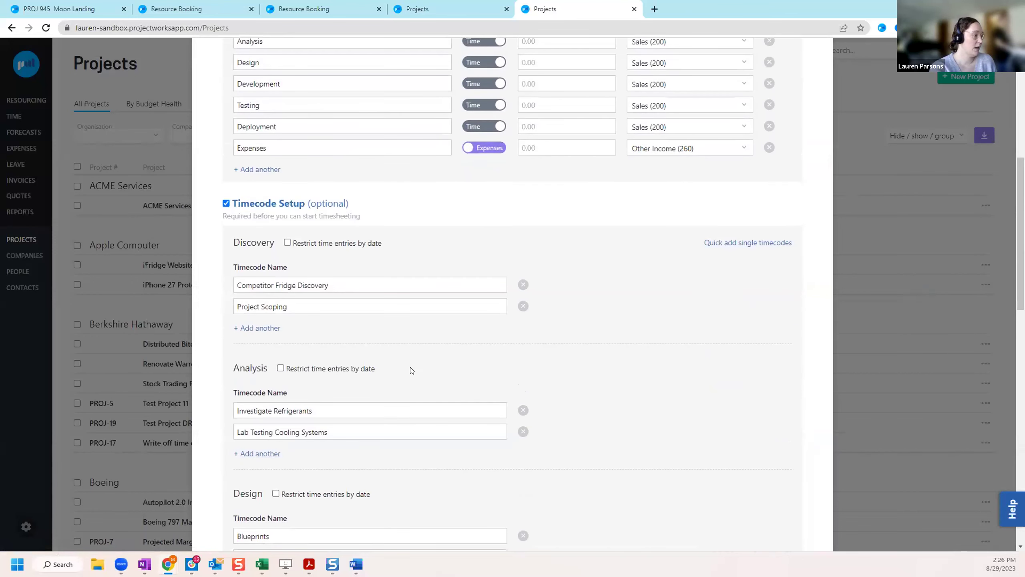
Remove the Deployment budget from the cloned project's setup and close the new project form without creating it
triple_click(319, 285)
left_click(496, 284)
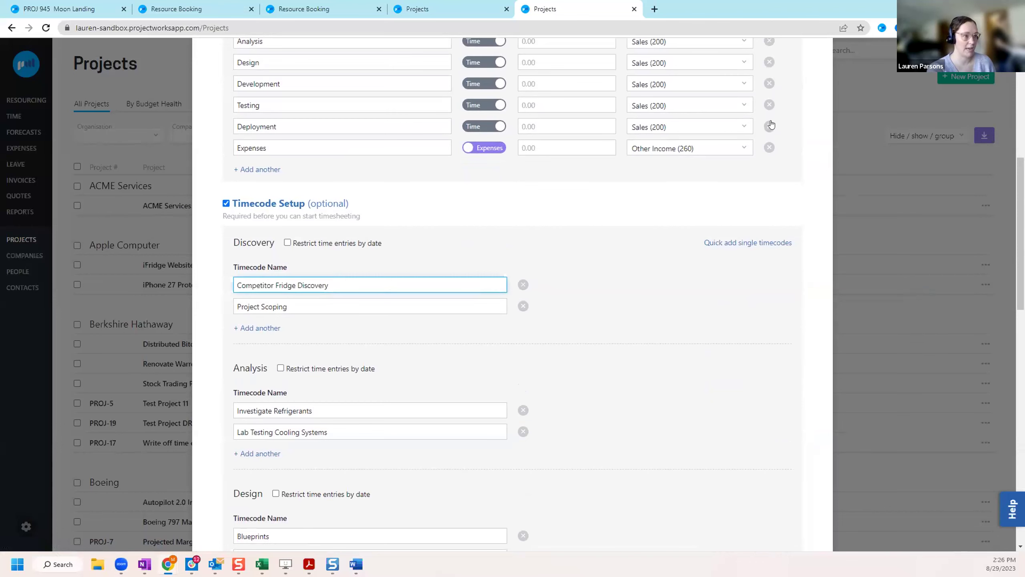
scroll(726, 170, "up", 5)
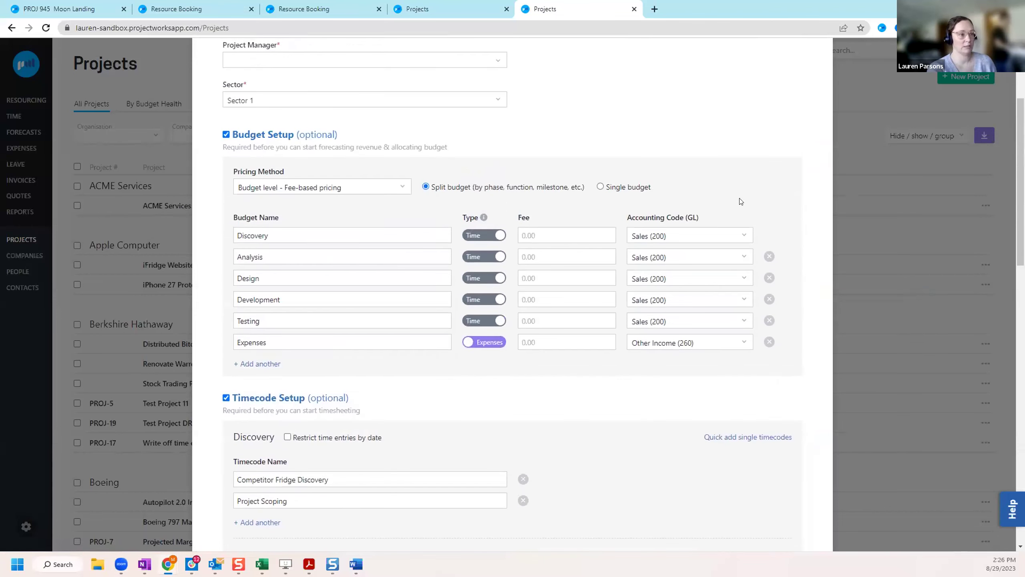
scroll(741, 201, "up", 3)
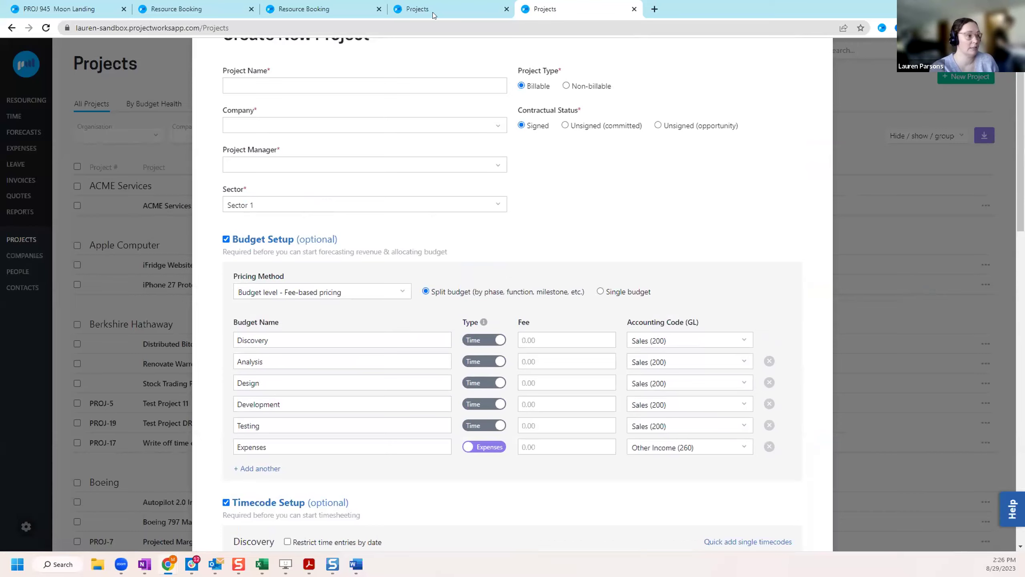
scroll(753, 174, "up", 1)
scroll(753, 174, "up", 2)
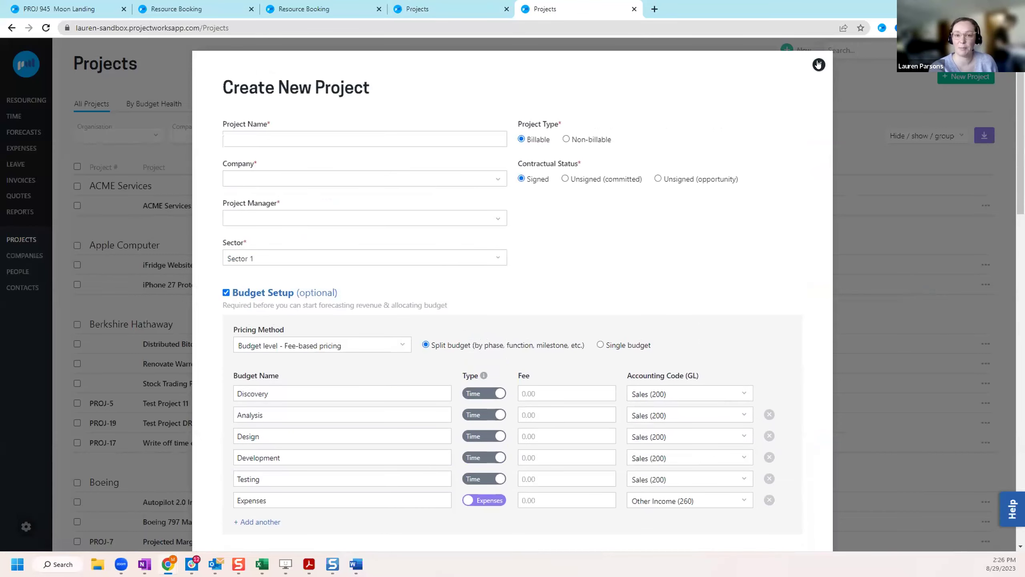
left_click(818, 64)
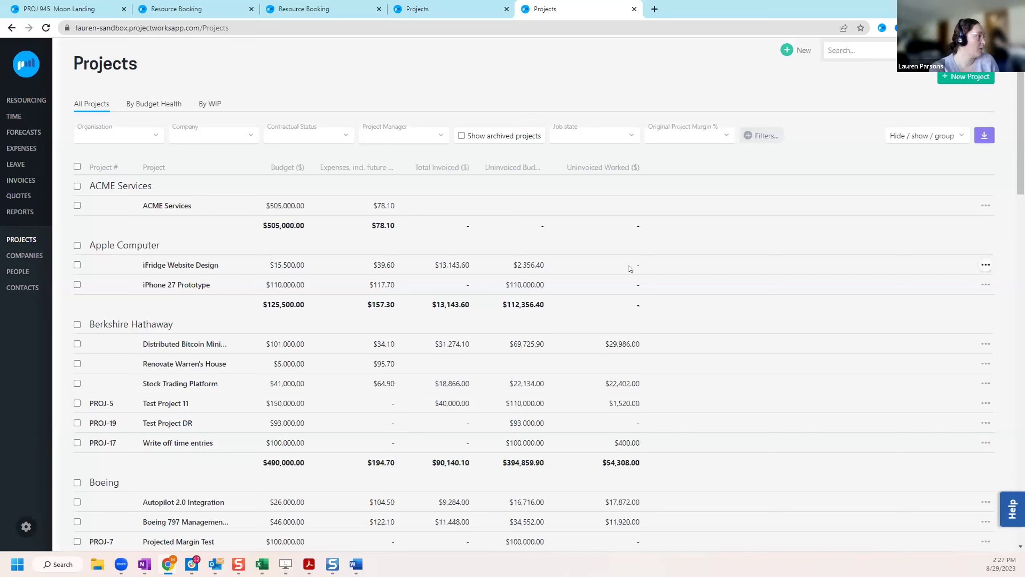
Open the Utilisation Target report and examine the Aug 2023 utilisation and target charts for Organisation A
mouse_move(24, 212)
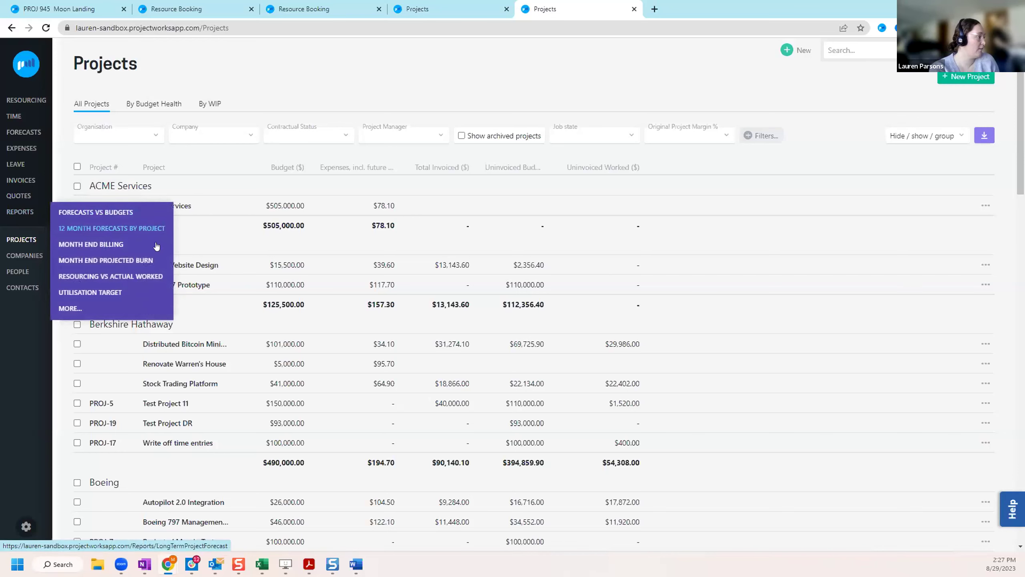
left_click(116, 293)
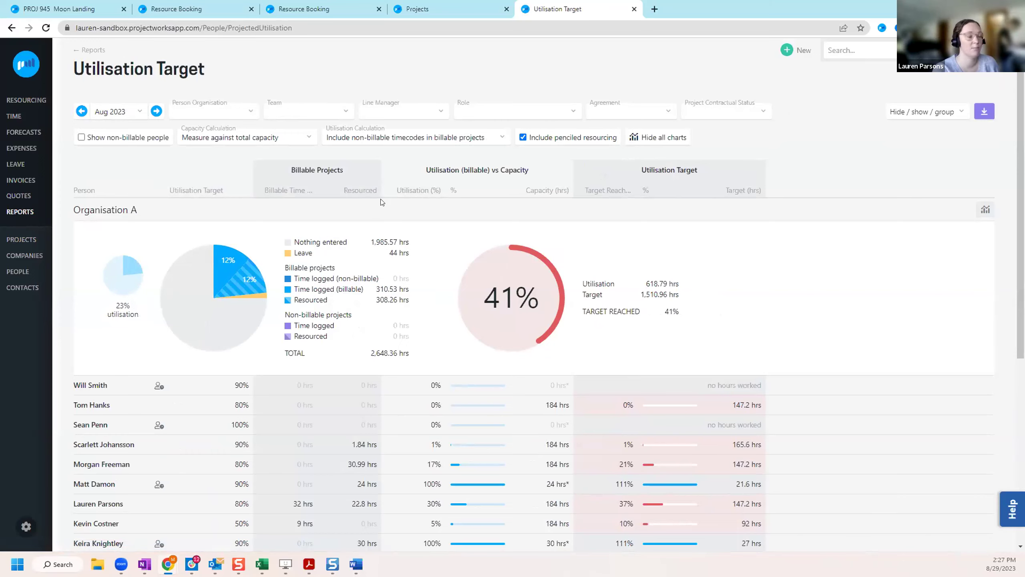
scroll(497, 266, "down", 1)
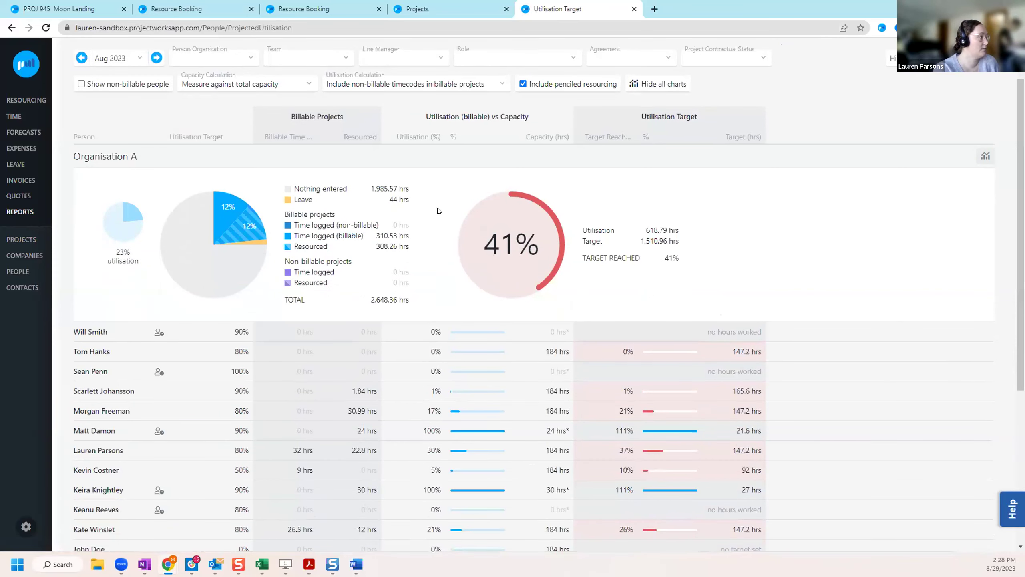
scroll(440, 211, "up", 1)
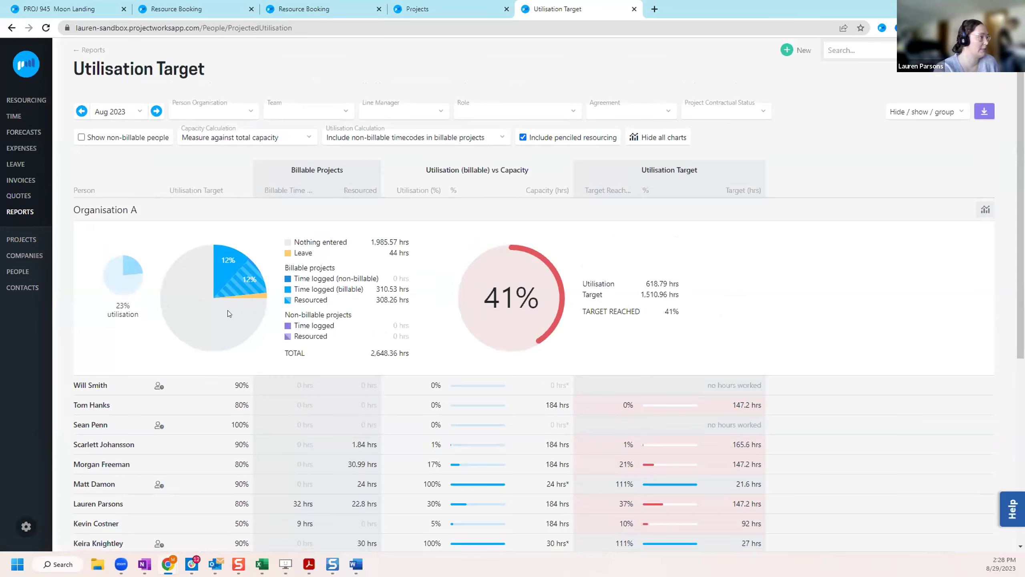
scroll(240, 311, "down", 1)
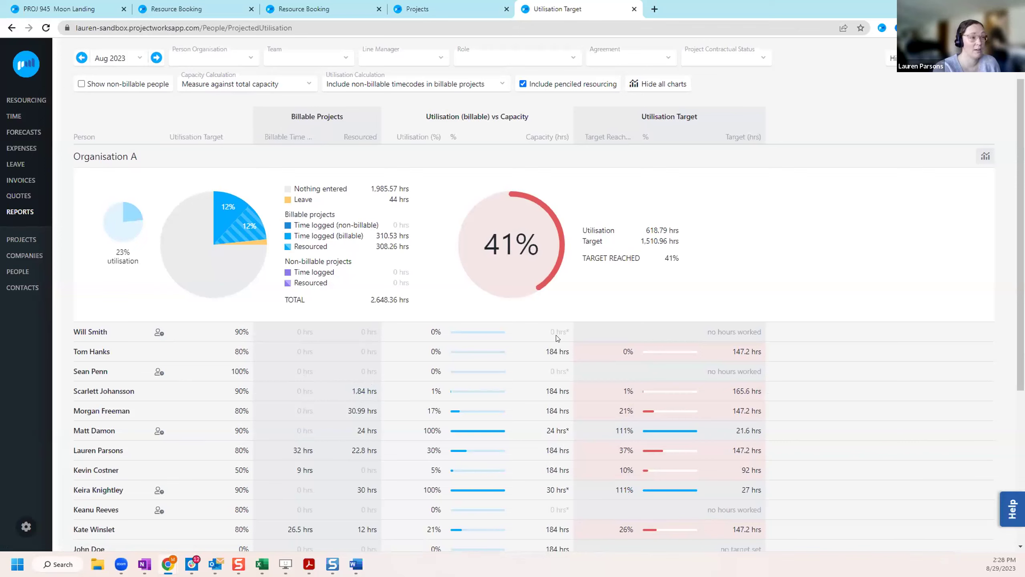
Examine each person's billable hours, capacity and target hours in the Utilisation Target report, down to the organisation totals
mouse_move(720, 359)
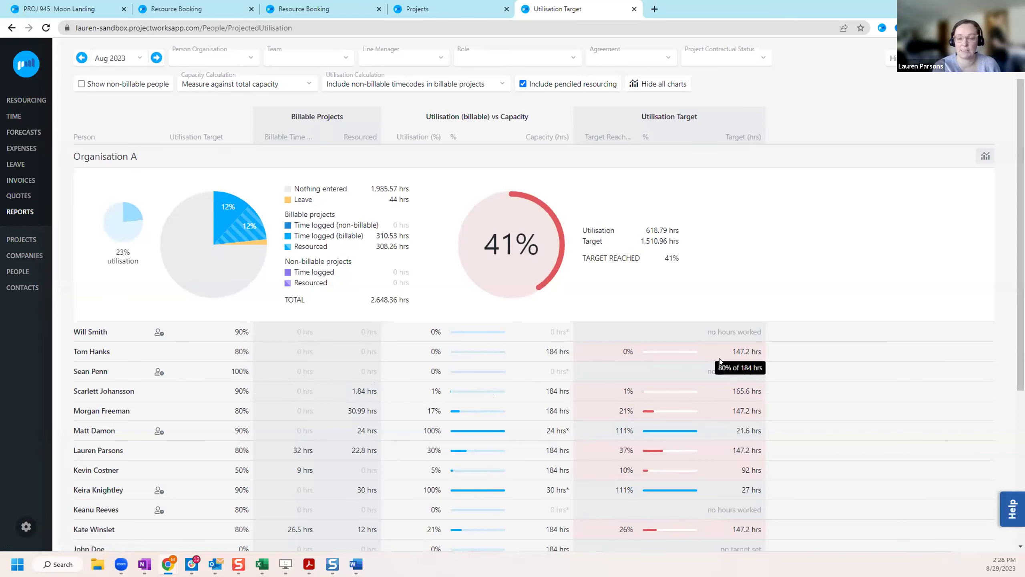
scroll(812, 382, "down", 1)
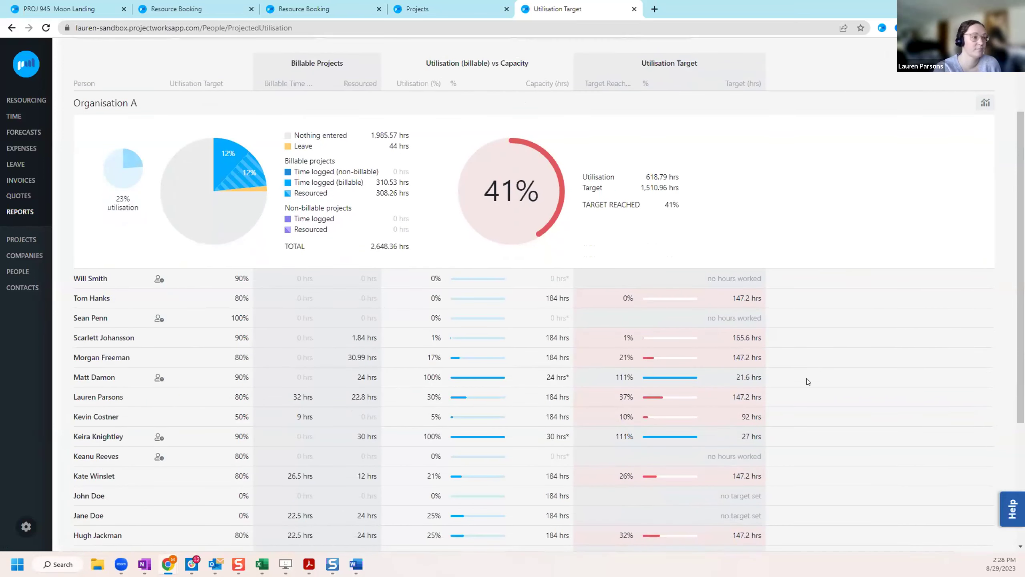
scroll(993, 229, "down", 2)
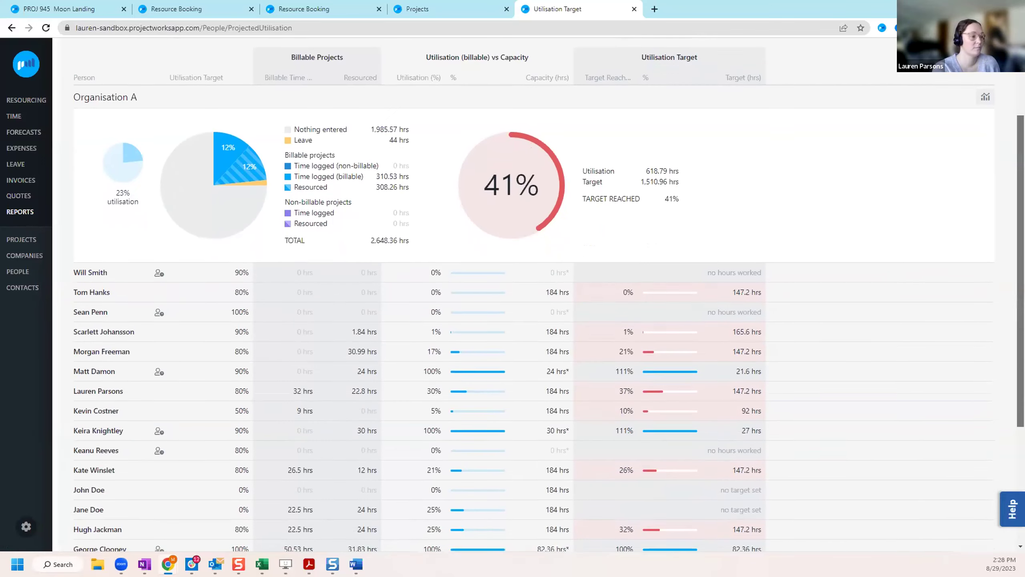
scroll(1001, 282, "down", 2)
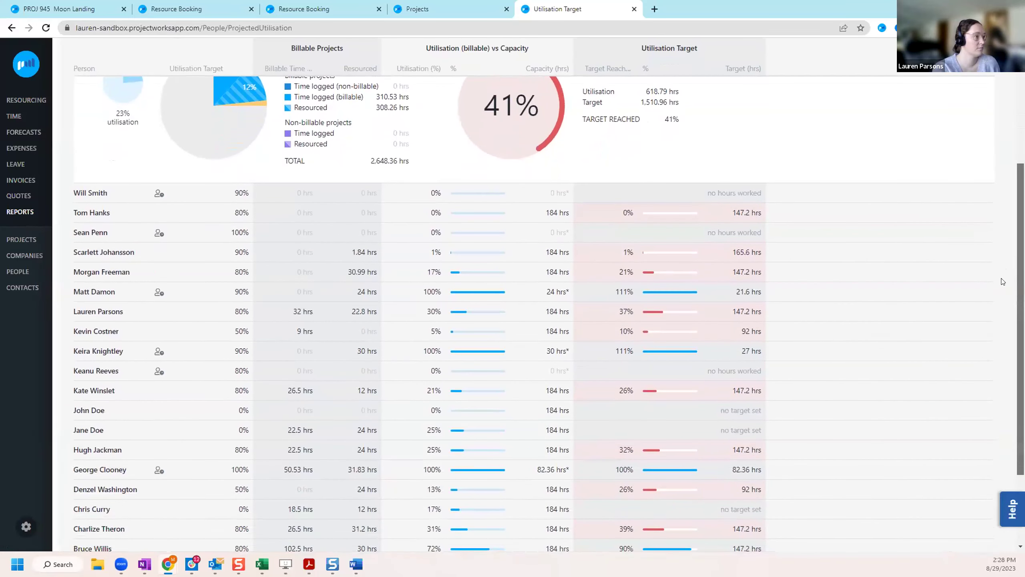
scroll(1001, 282, "down", 1)
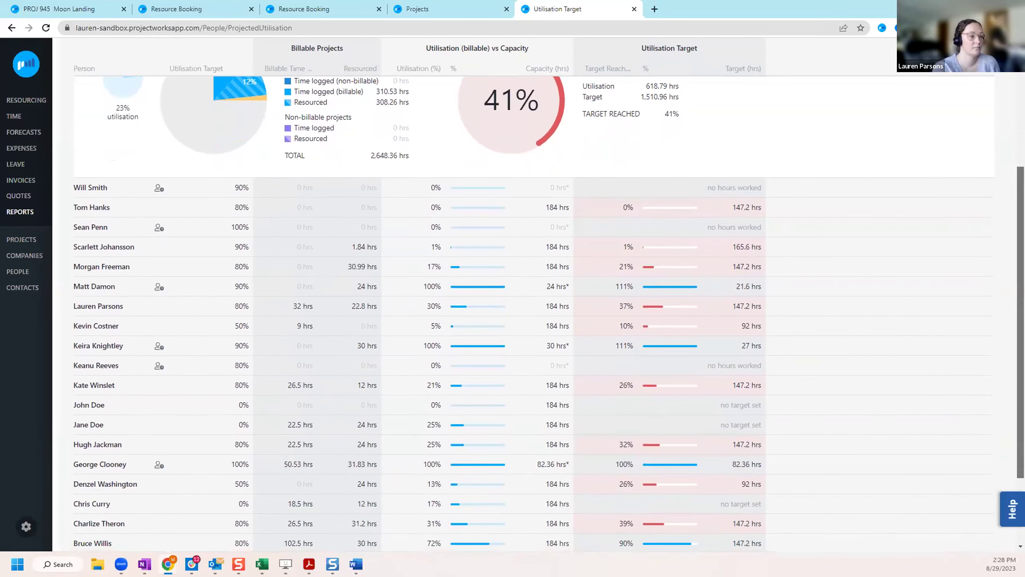
scroll(1001, 282, "down", 3)
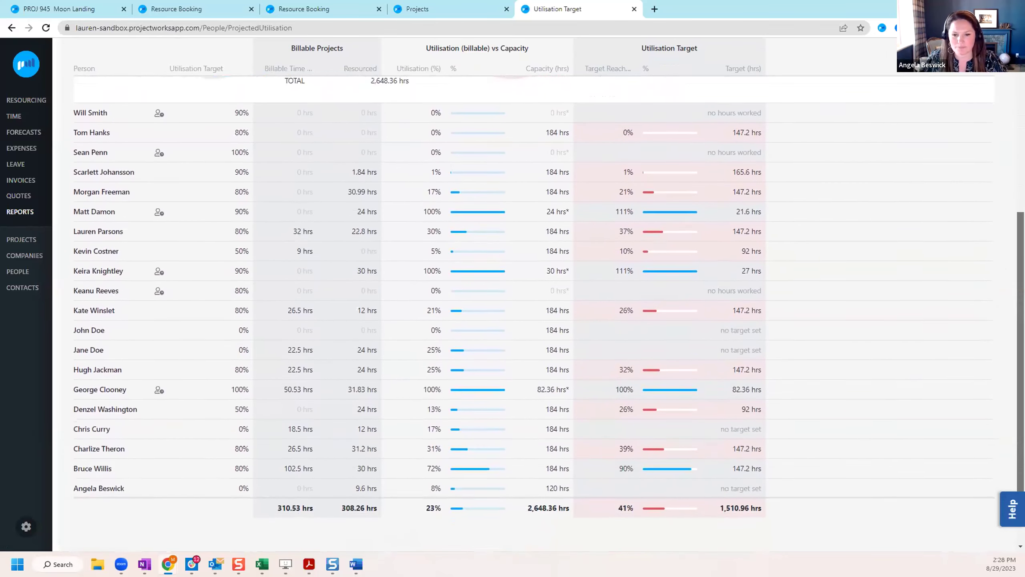
scroll(533, 295, "up", 1)
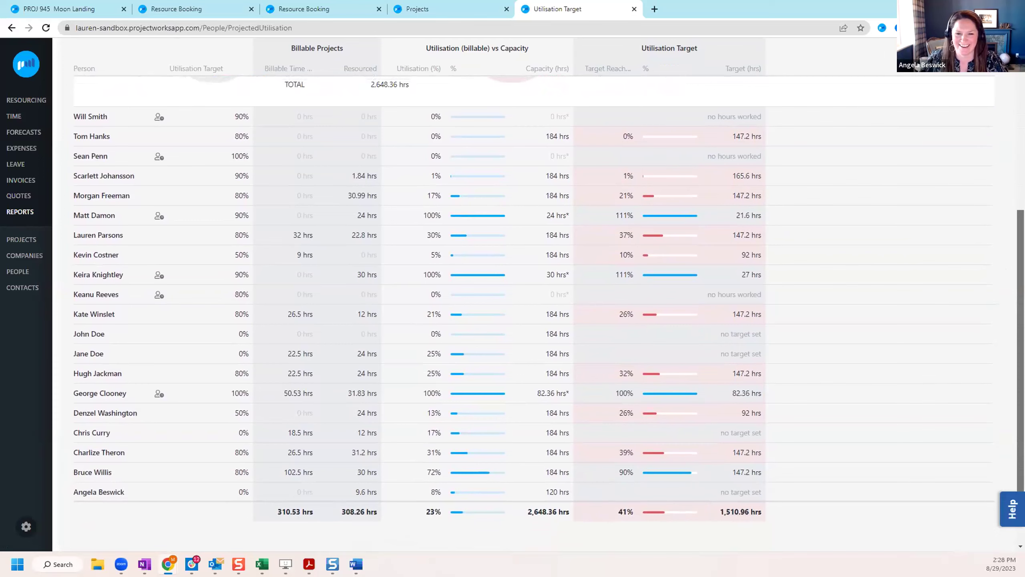
scroll(1005, 322, "up", 1)
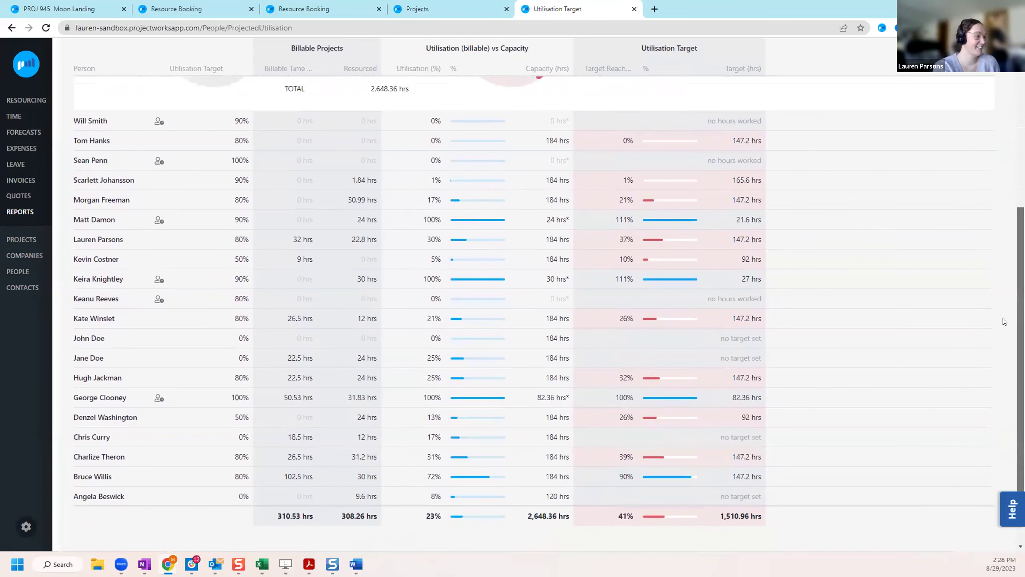
scroll(1005, 321, "up", 6)
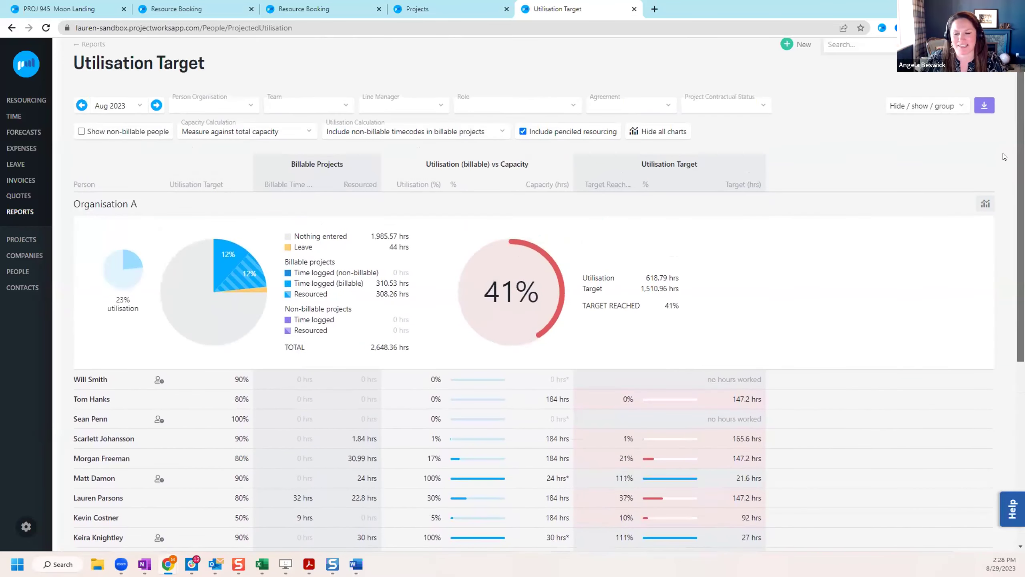
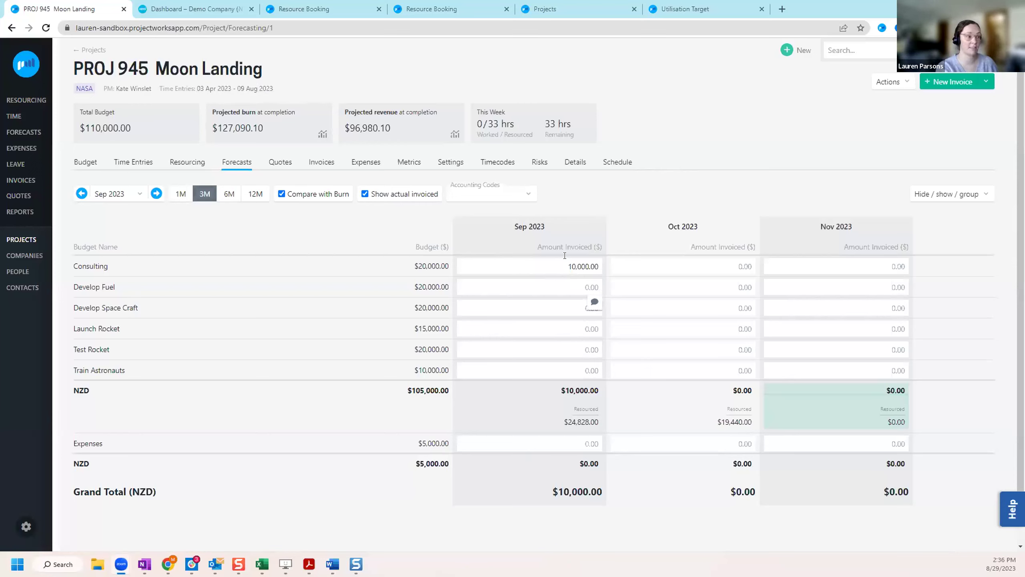
Forecast Sep 2023 invoicing on the Moon Landing project as 20,000.00 for Develop Fuel and 10,000.00 for Develop Space Craft
left_click(563, 283)
type("20,000.00")
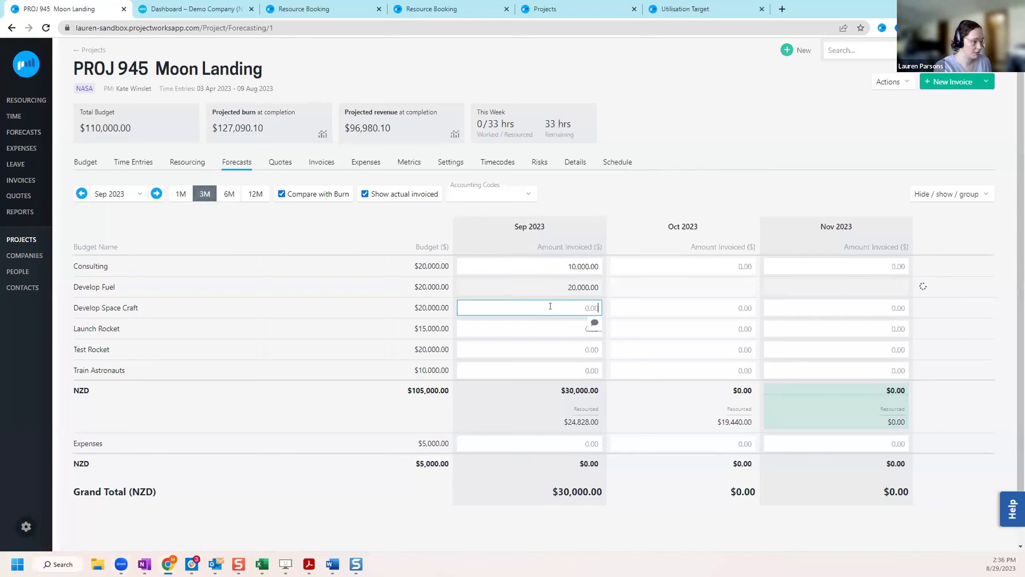
left_click(553, 305)
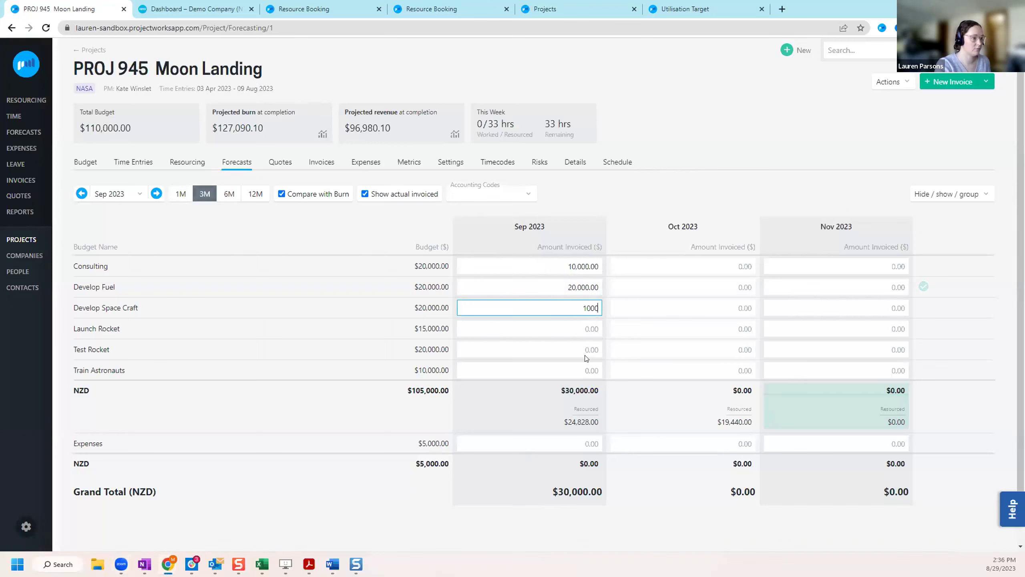
Set the Sep 2023 invoicing forecast to 50,000.00 for Launch Rocket and 10,000 for Test Rocket
left_click(569, 325)
type("50,0")
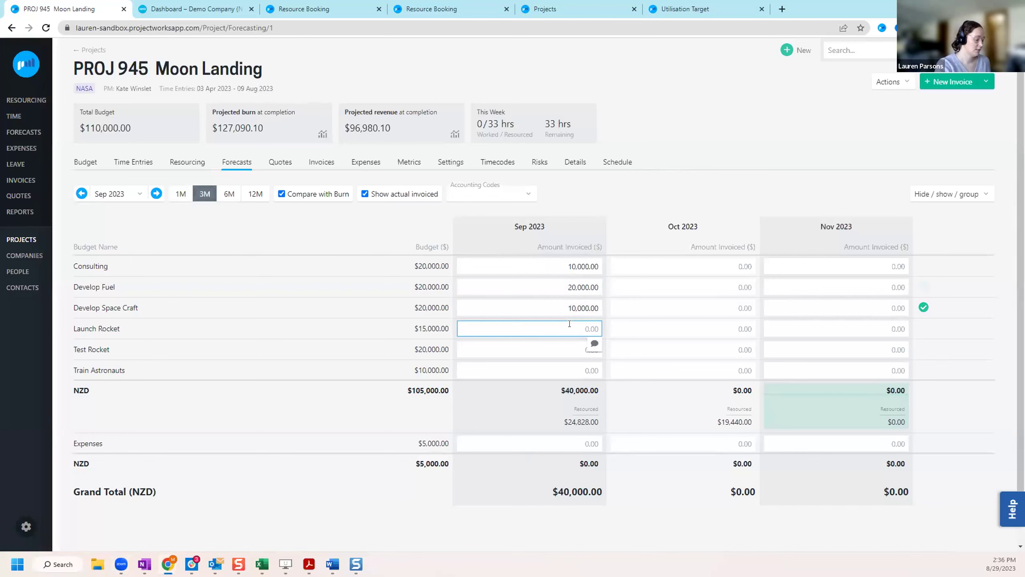
type("0000")
left_click(556, 341)
type("1")
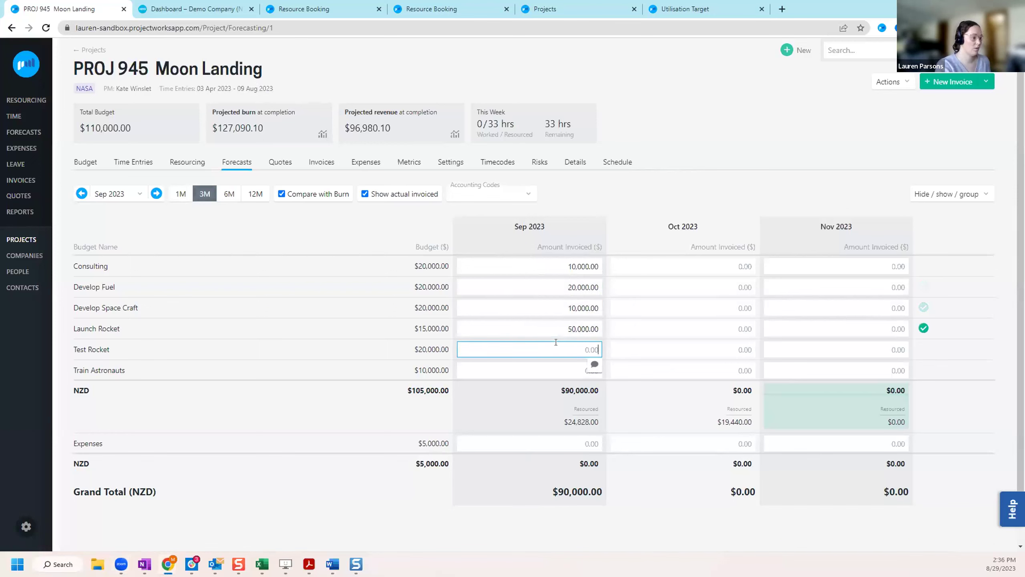
type("0000")
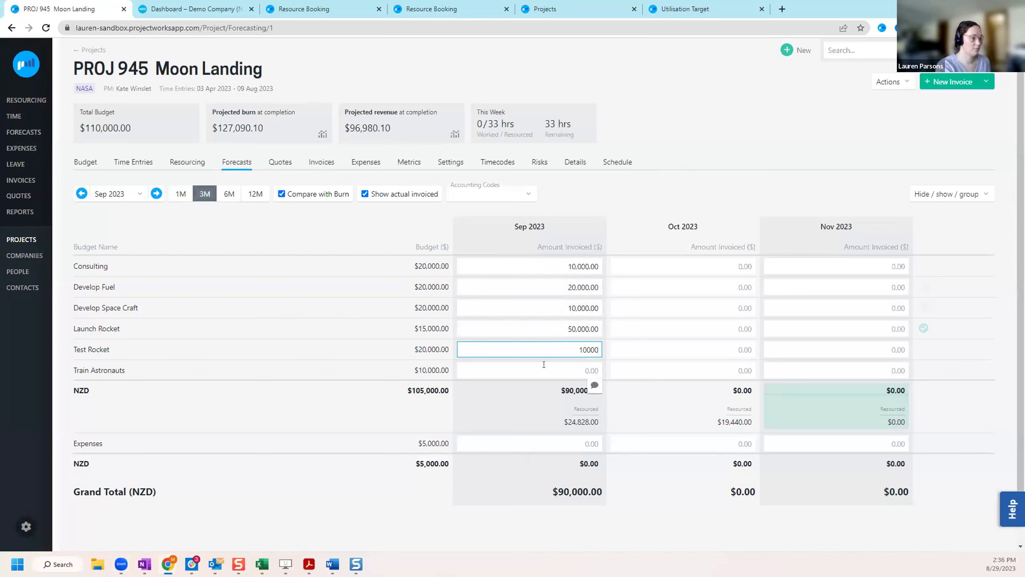
Forecast 50,000.00 of Sep 2023 invoicing for Train Astronauts on the Moon Landing project
key("Return")
type("50000")
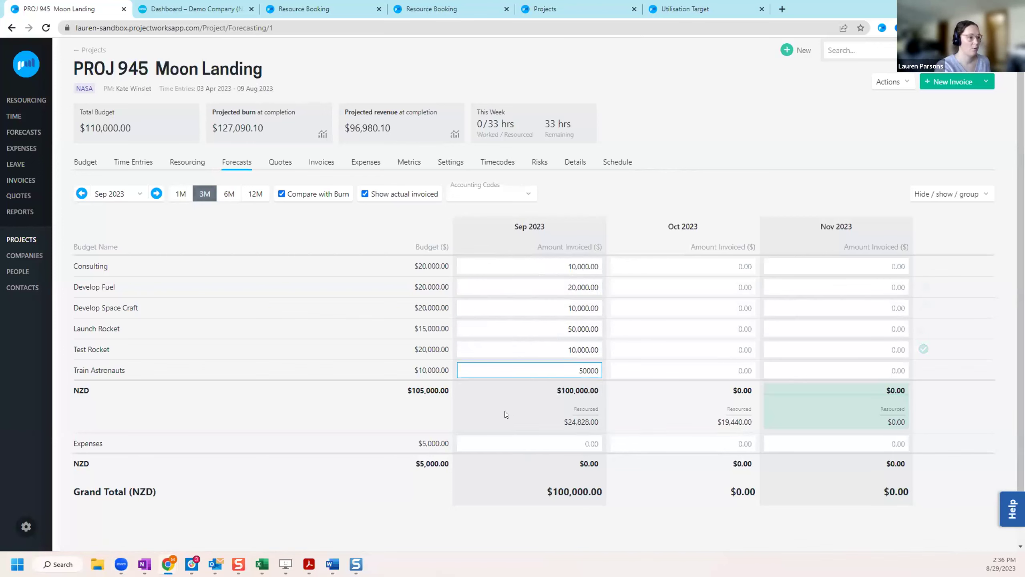
key("Return")
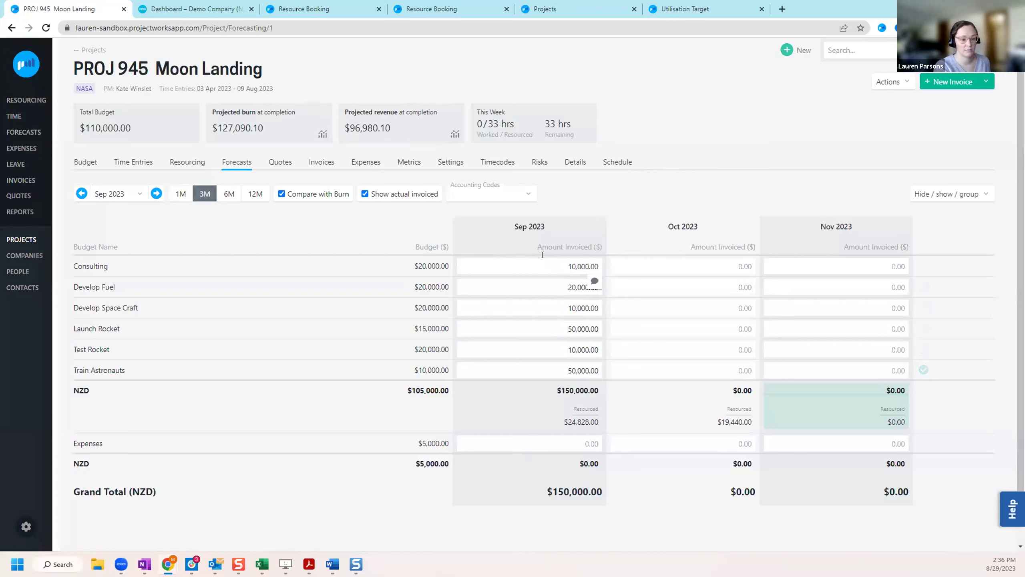
Create a new Moon Landing invoice dated 30 Sep 2023, accept the refreshed entries and collapse the Expenses details
left_click(944, 81)
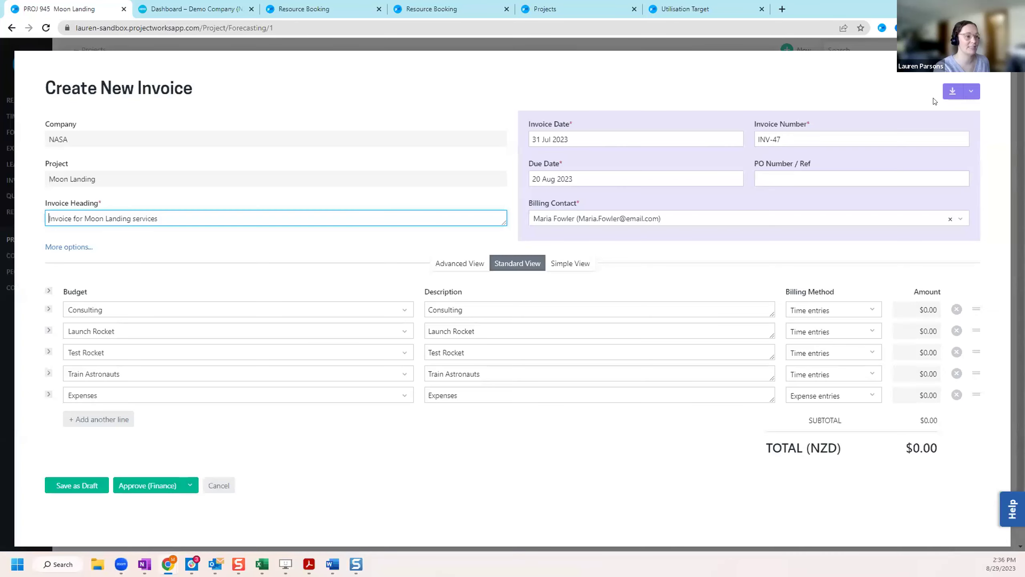
left_click(574, 143)
left_click(646, 161)
left_click(646, 161)
left_click(670, 299)
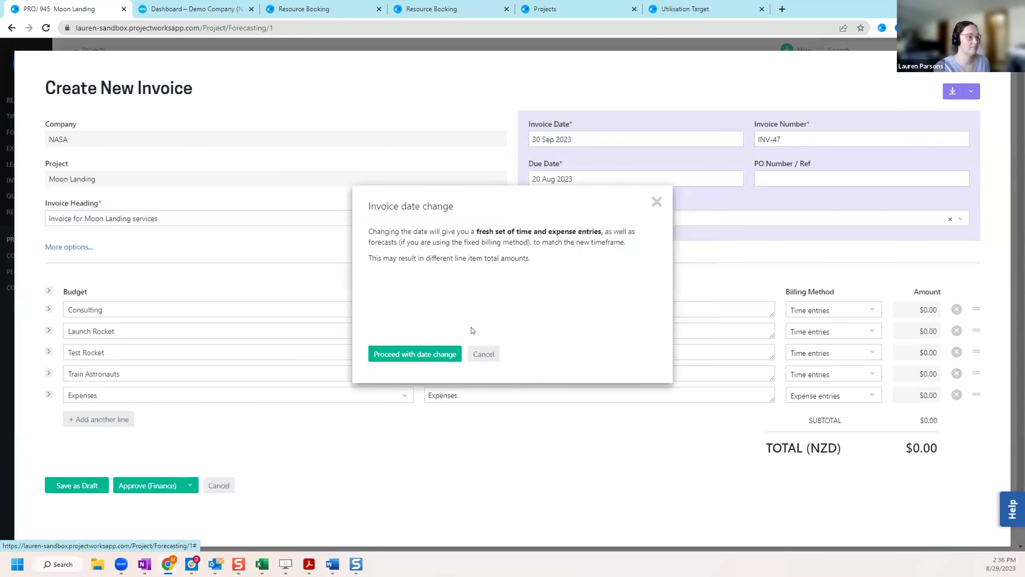
left_click(415, 353)
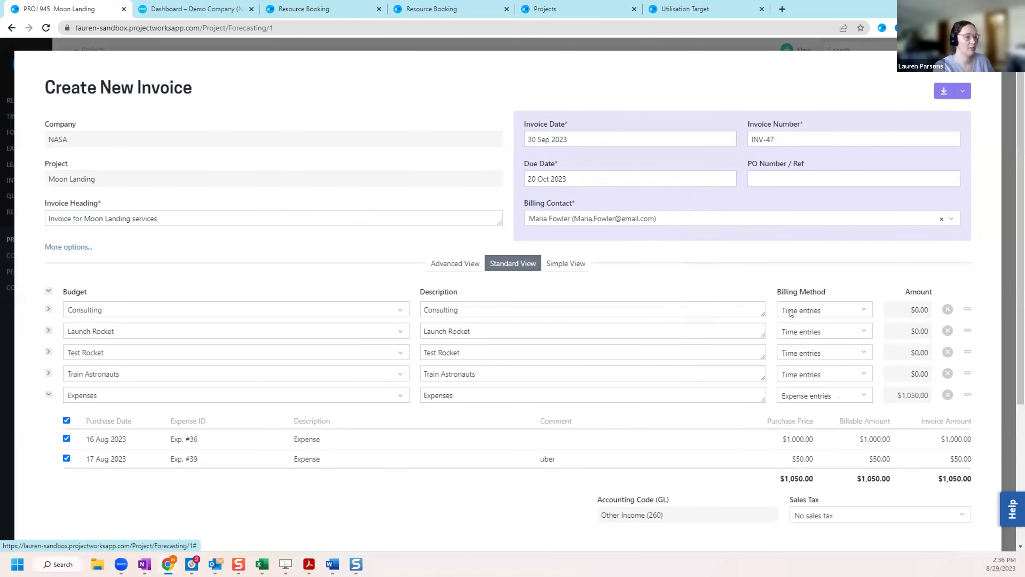
left_click(48, 394)
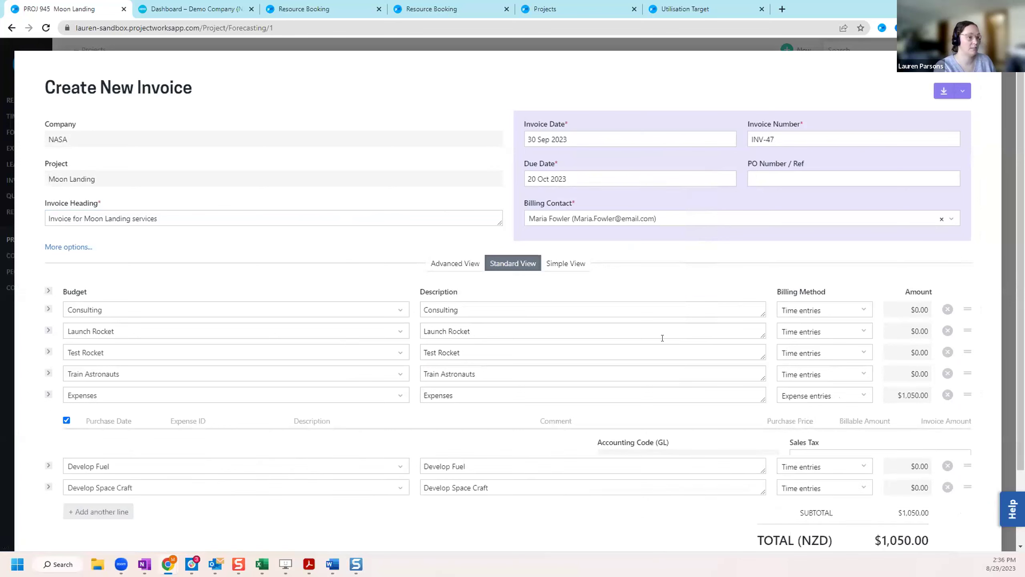
Set the billing method to Forecast (Sep) for the Consulting, Launch Rocket, Test Rocket and Train Astronauts invoice lines
left_click(823, 310)
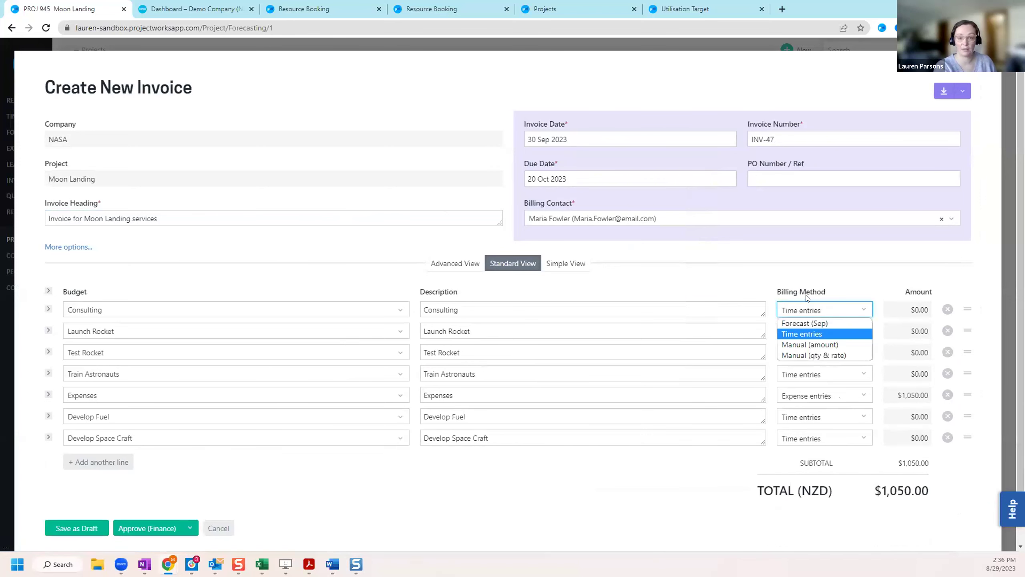
left_click(810, 323)
left_click(819, 331)
left_click(821, 346)
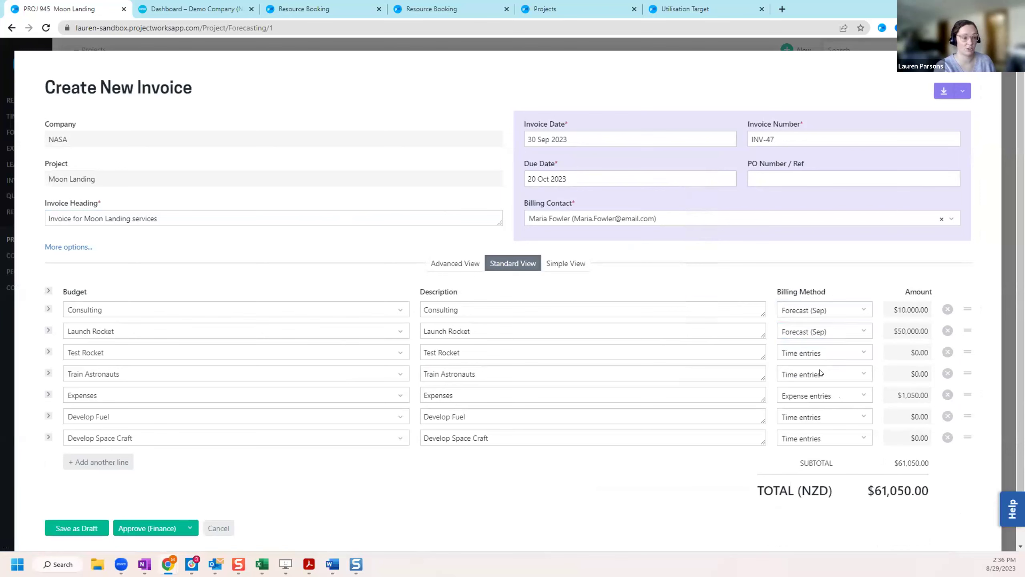
left_click(812, 355)
left_click(814, 369)
left_click(813, 381)
left_click(812, 389)
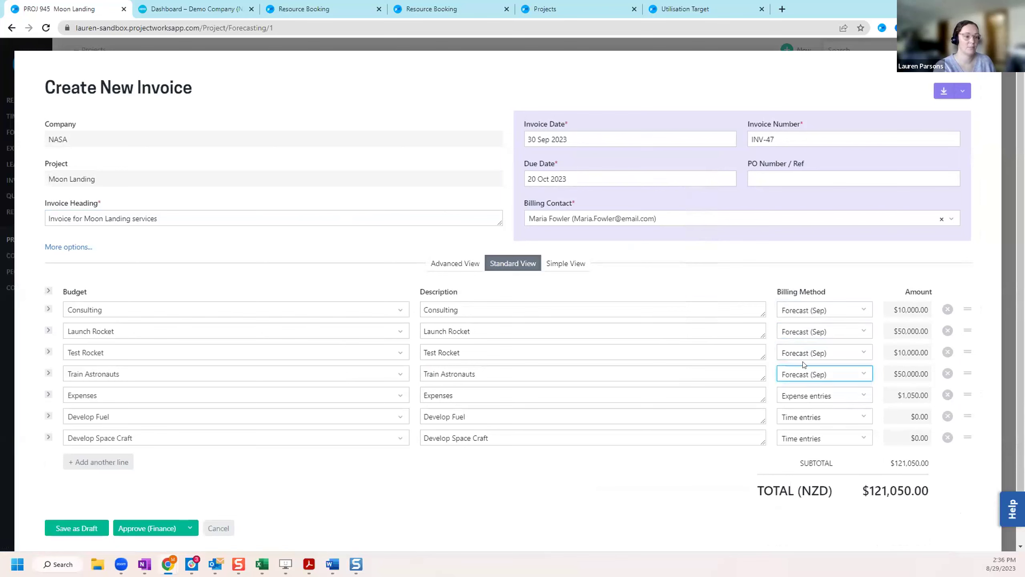
Bill Develop Fuel and Develop Space Craft by Forecast (Sep) and remove the Expenses line from the invoice
left_click(818, 397)
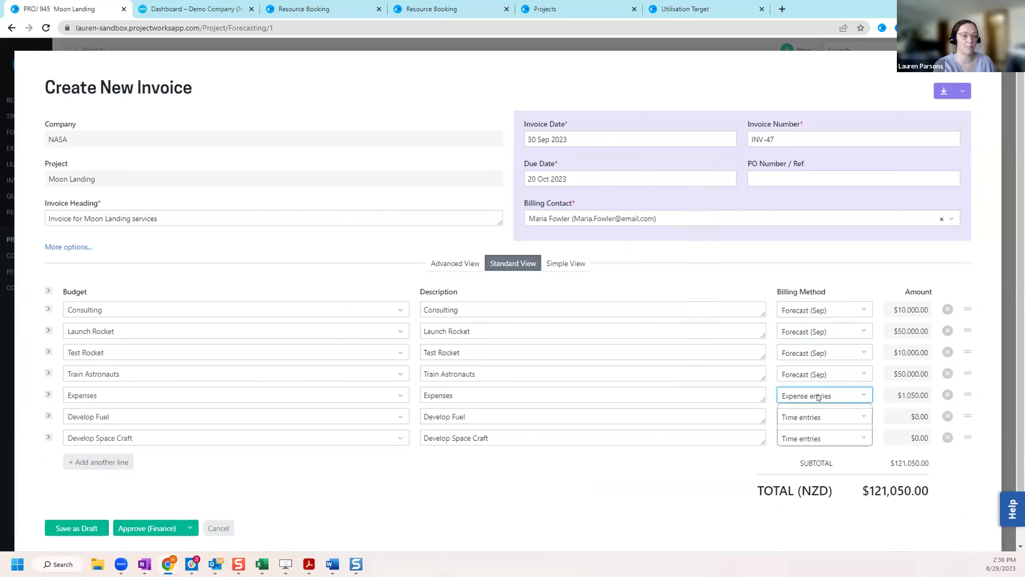
left_click(828, 408)
left_click(830, 417)
left_click(824, 430)
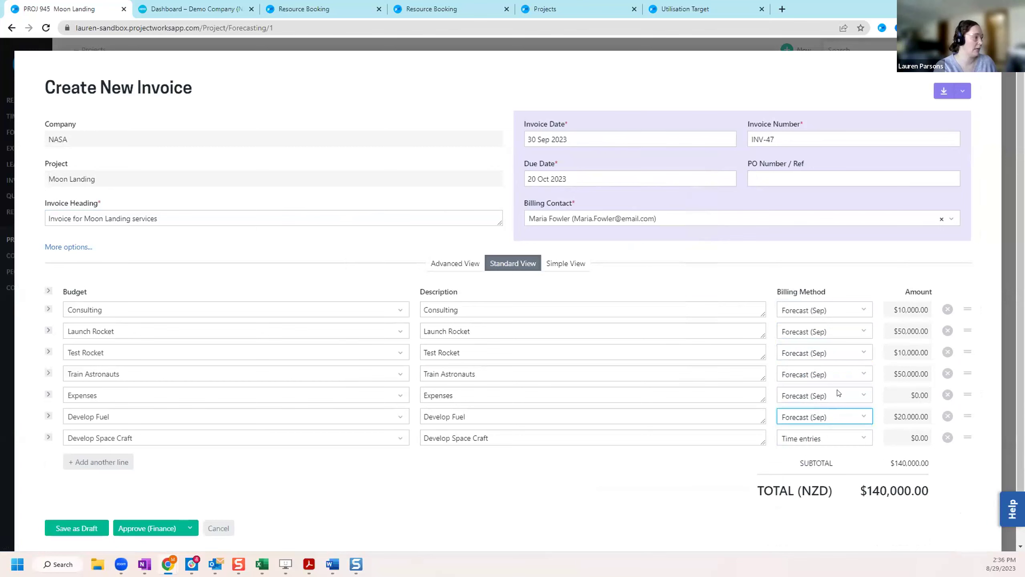
left_click(948, 394)
left_click(821, 413)
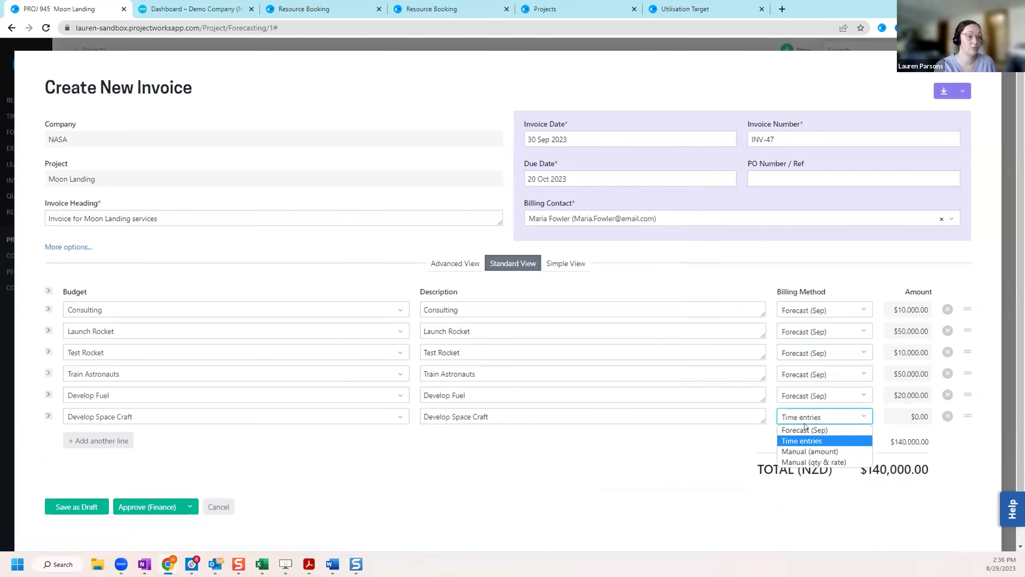
left_click(793, 427)
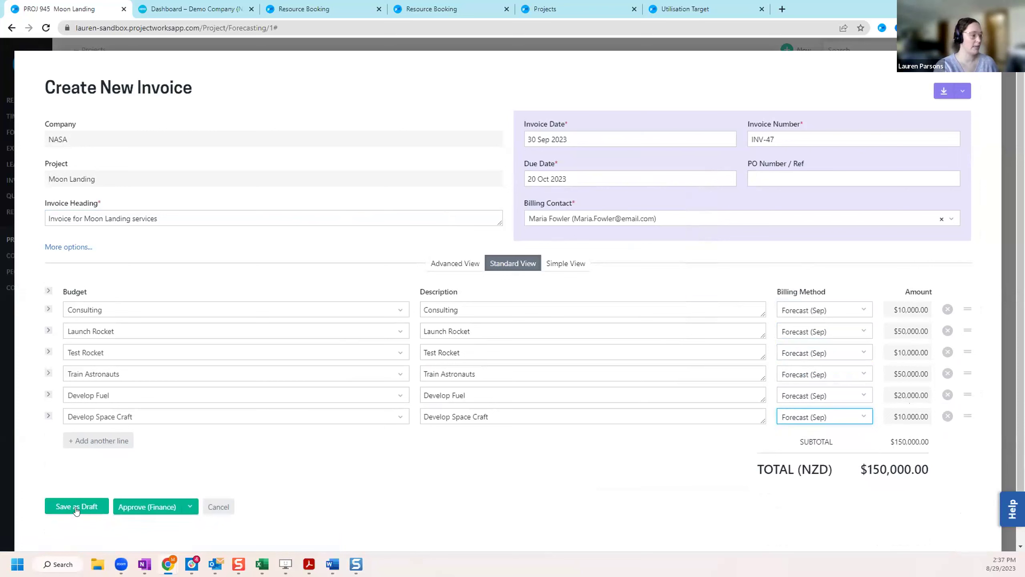
Finance-approve the invoice and export the project's 30 Sep 2023 invoice to Xero
left_click(144, 502)
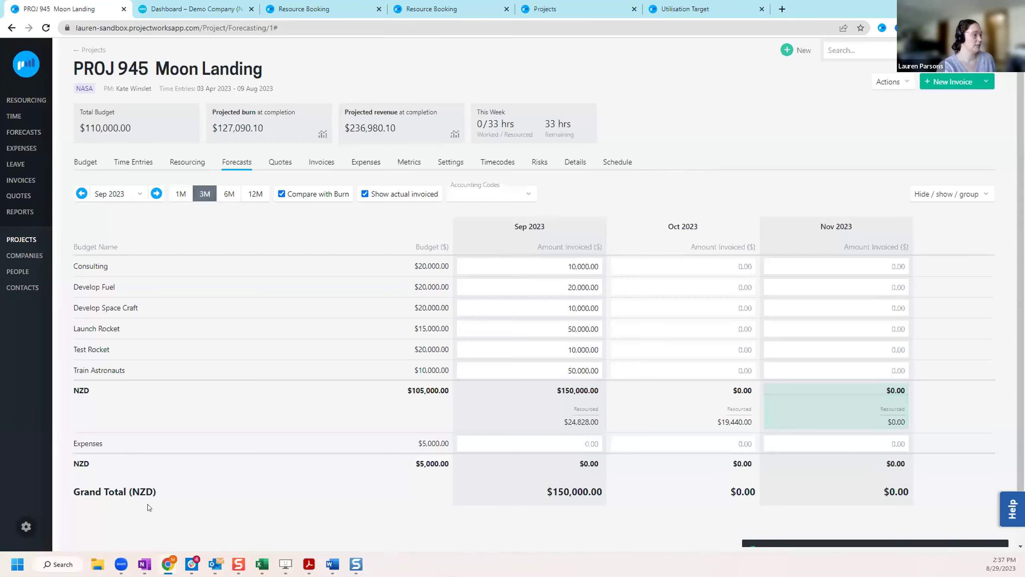
left_click(321, 164)
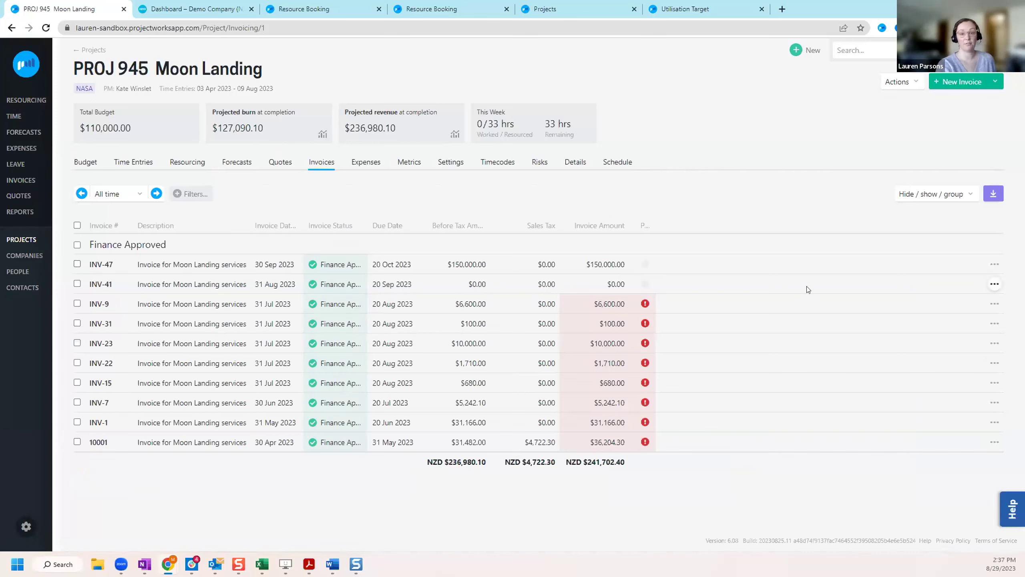
left_click(994, 264)
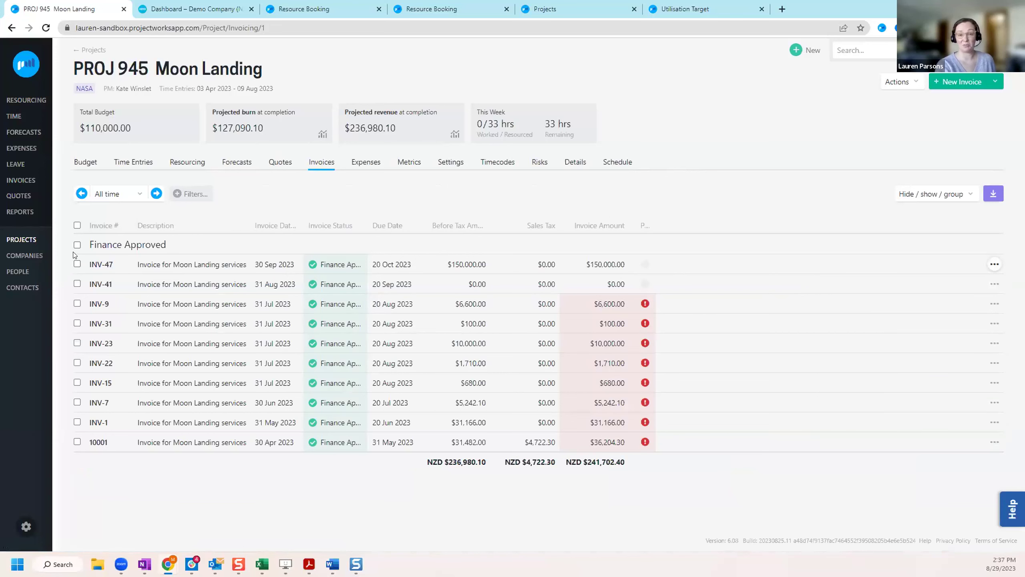
left_click(77, 264)
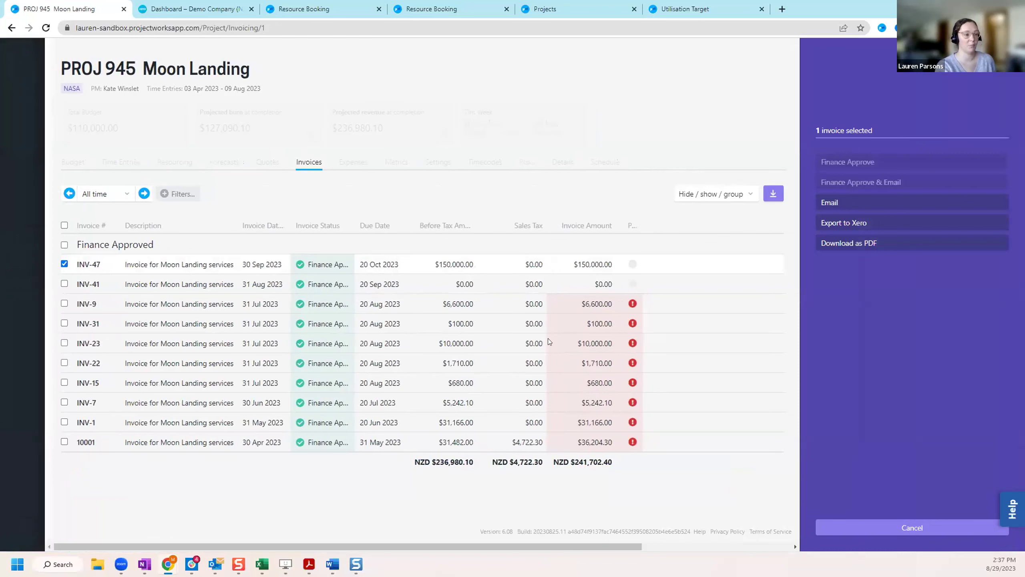
left_click(858, 222)
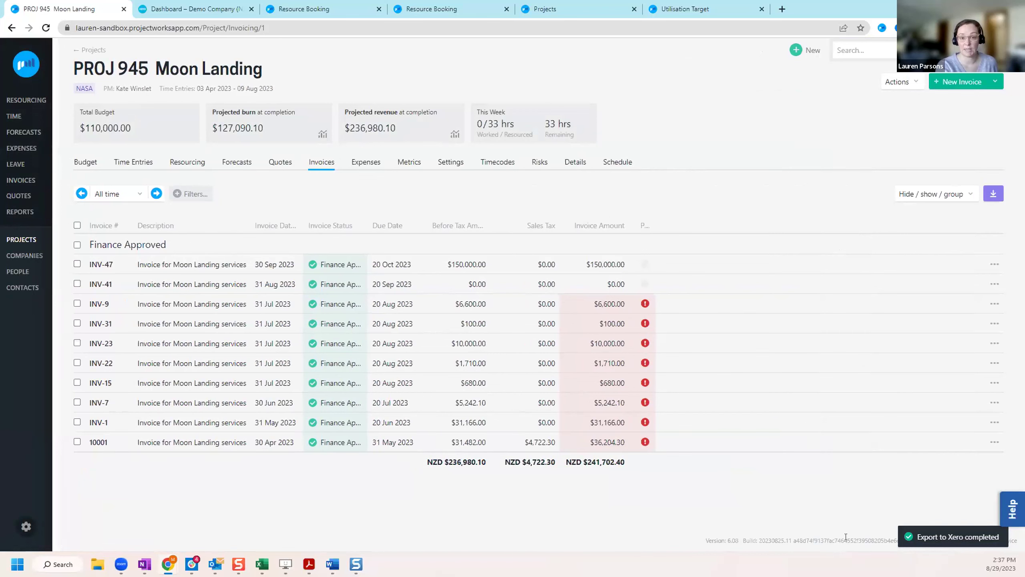
Switch to Xero and open the draft NASA invoice dated 30 Sep 2023 to check its lines
left_click(167, 5)
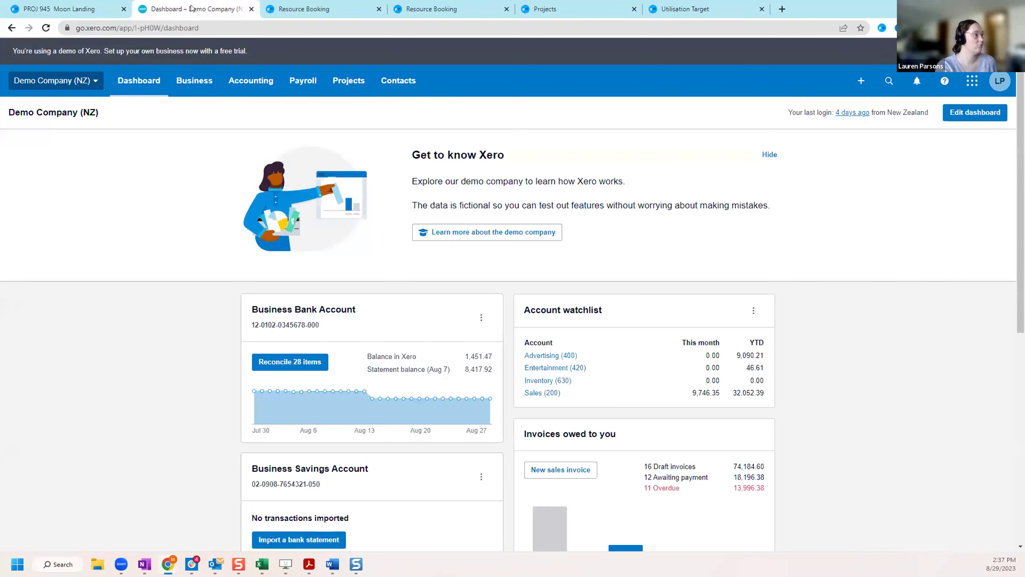
left_click(193, 83)
left_click(202, 190)
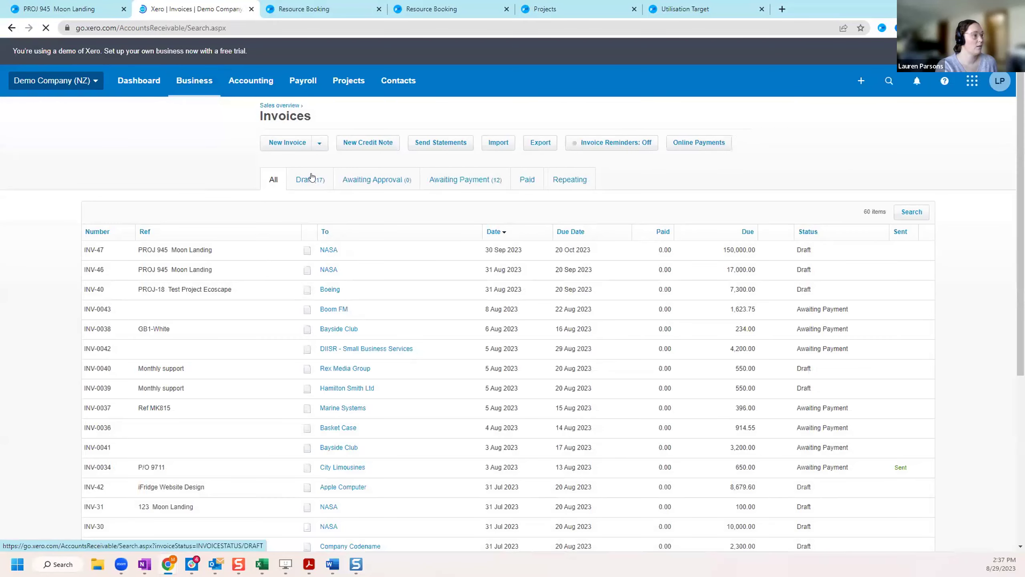
left_click(310, 182)
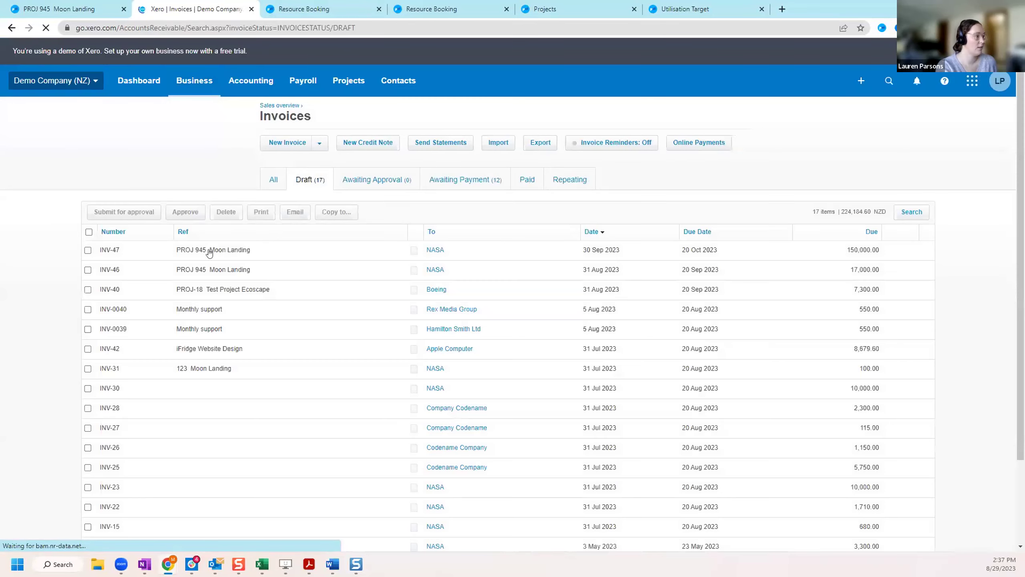
left_click(109, 250)
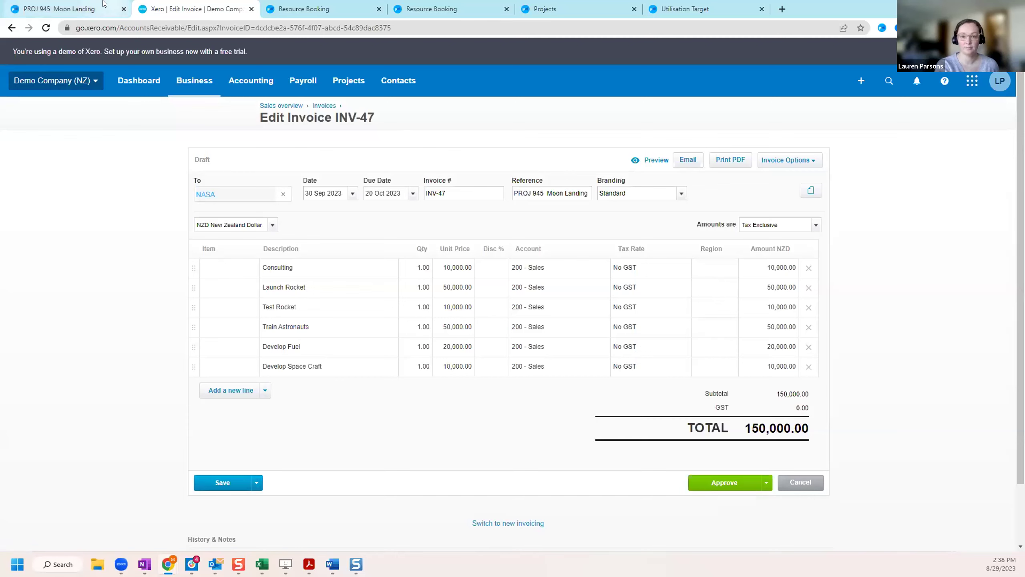
Return to Projectworks and open the expenses of the Technical Architect in the Development team
mouse_move(104, 4)
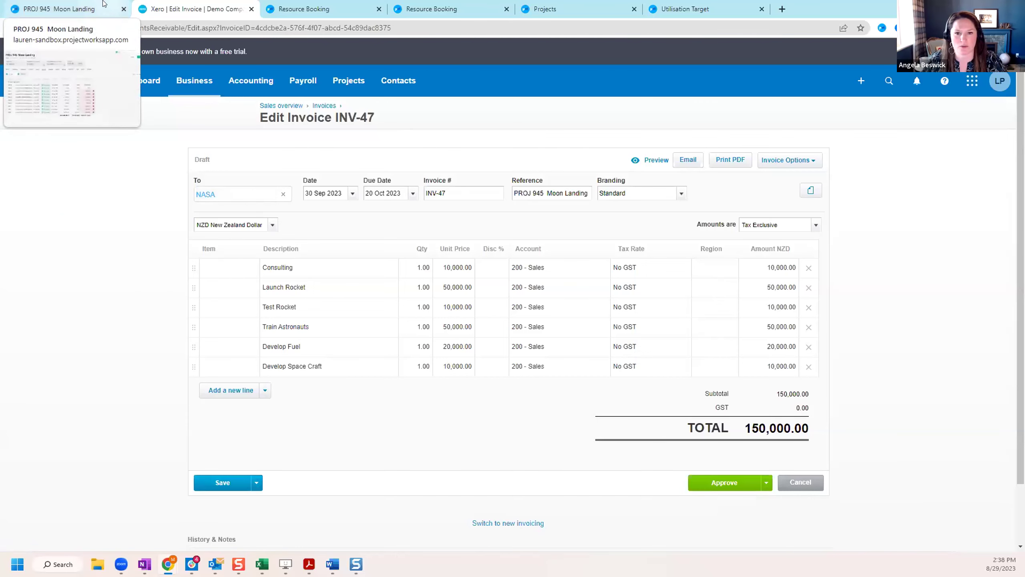
left_click(103, 4)
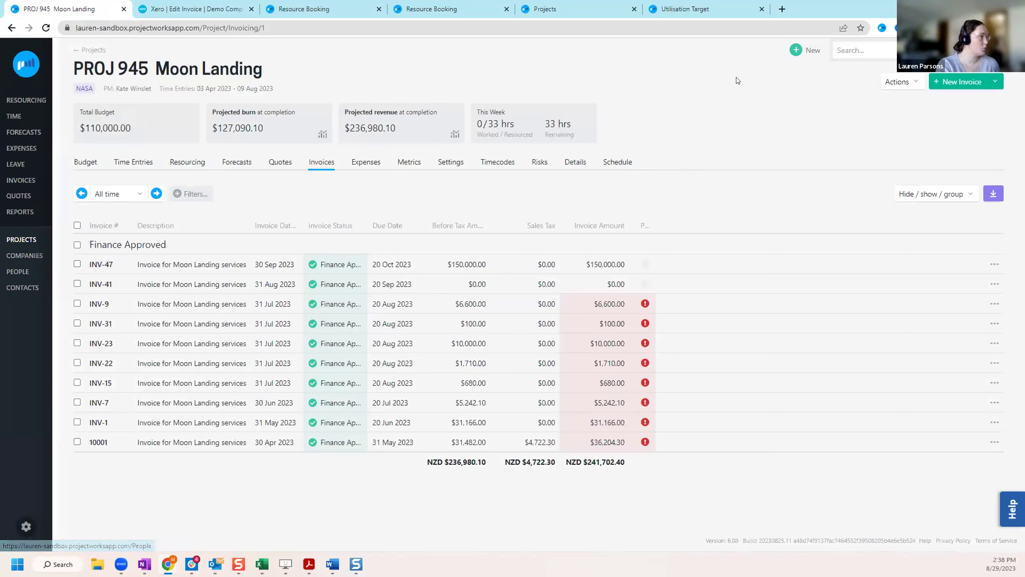
left_click(19, 273)
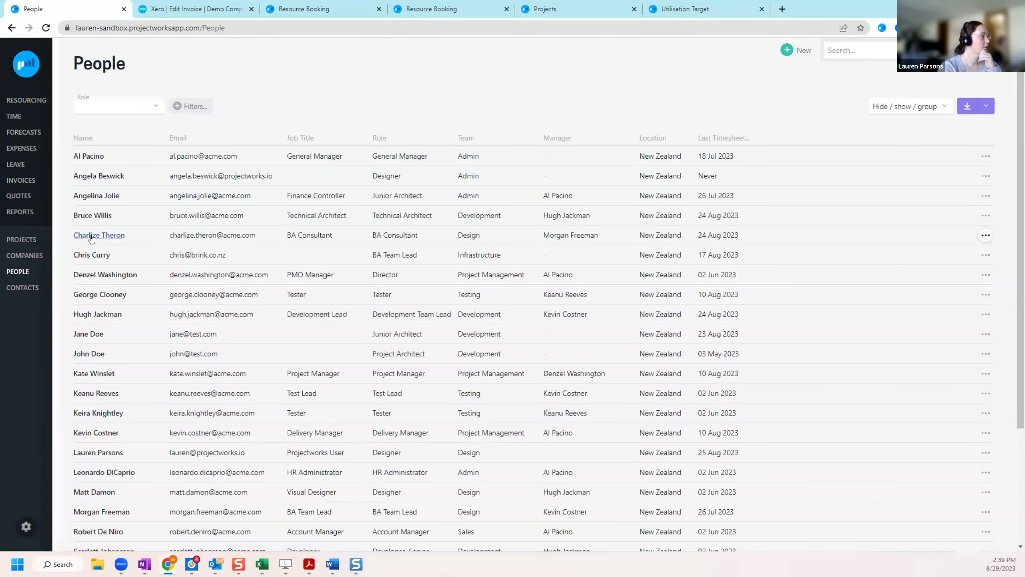
left_click(92, 215)
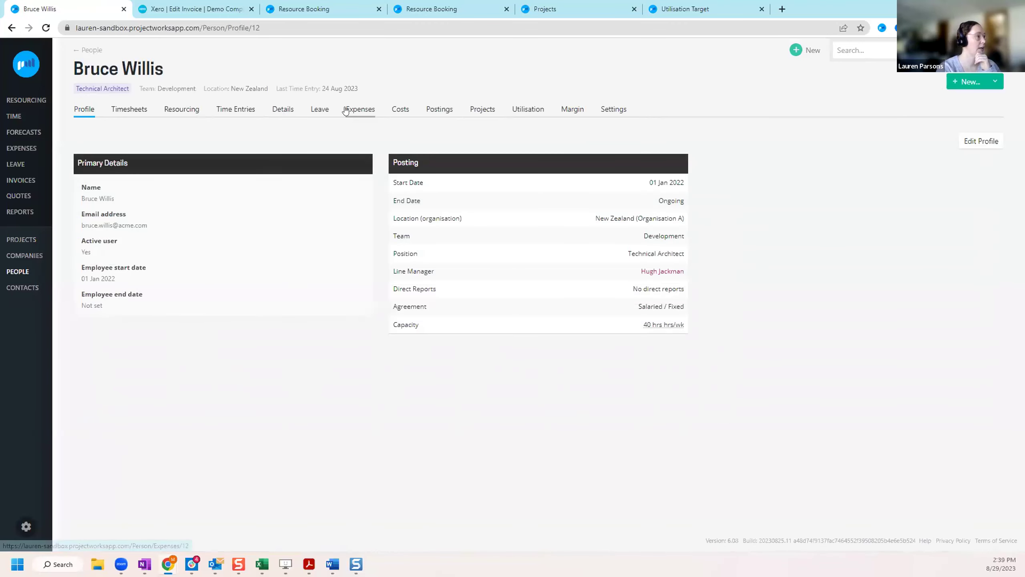
left_click(351, 110)
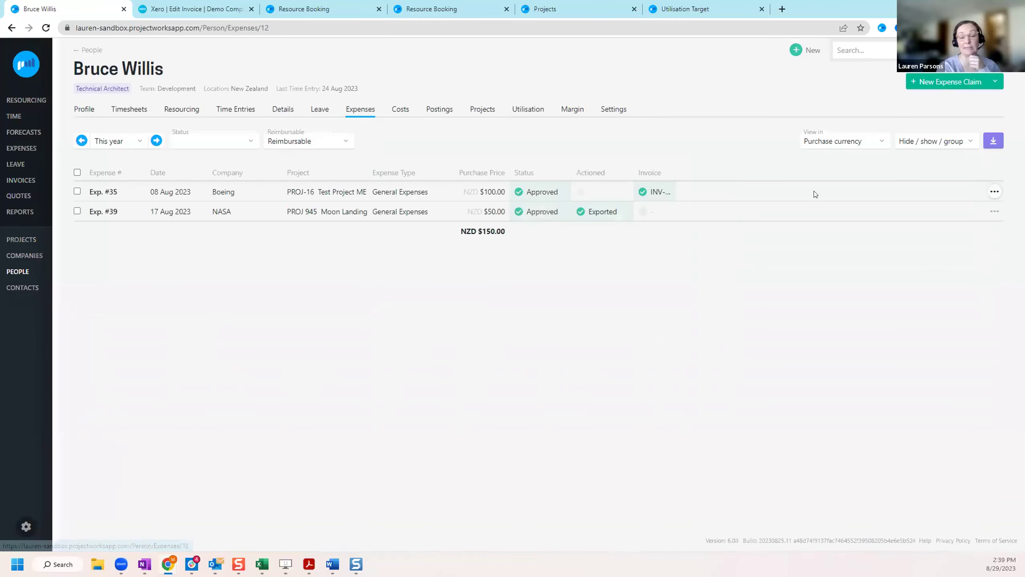
Start a new expense claim for the Technical Architect, marked as paid for with my own money
left_click(925, 83)
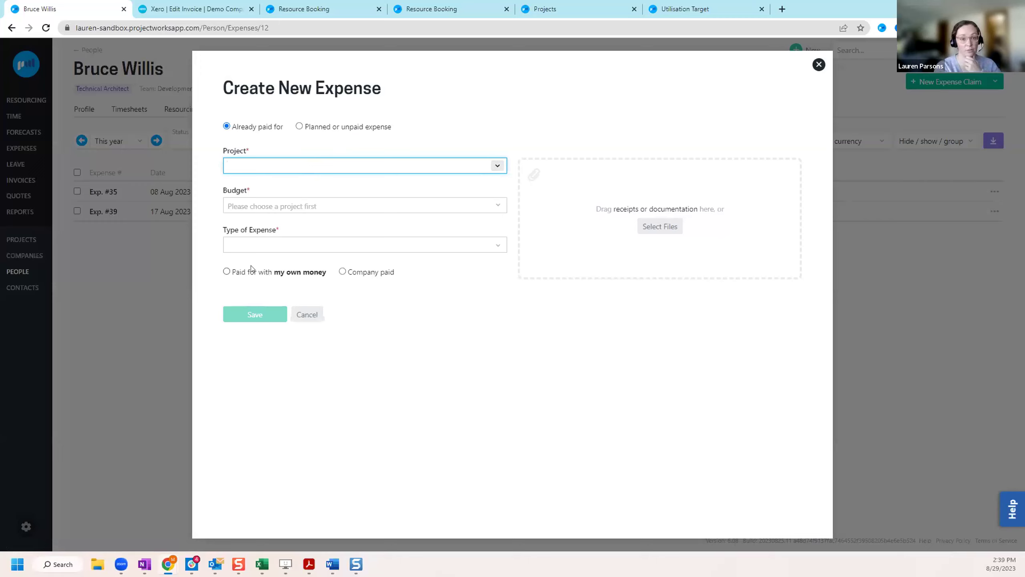
left_click(243, 271)
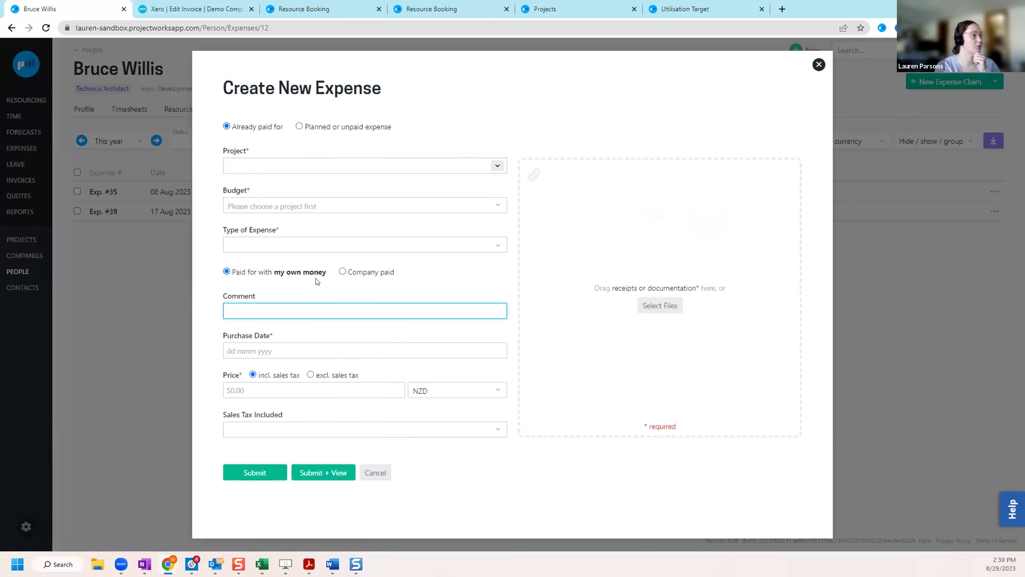